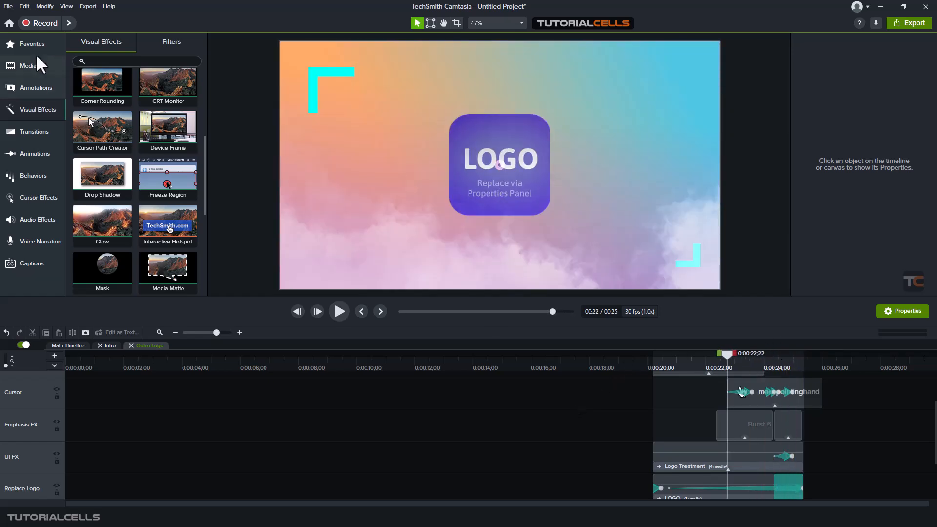
# Start a new empty project without saving changes to the template
pyautogui.click(8, 6)
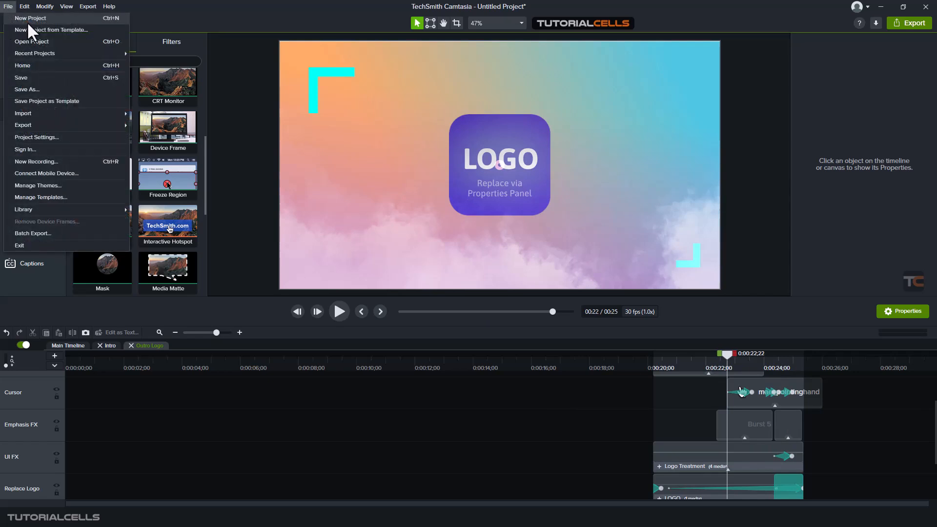
pyautogui.click(28, 20)
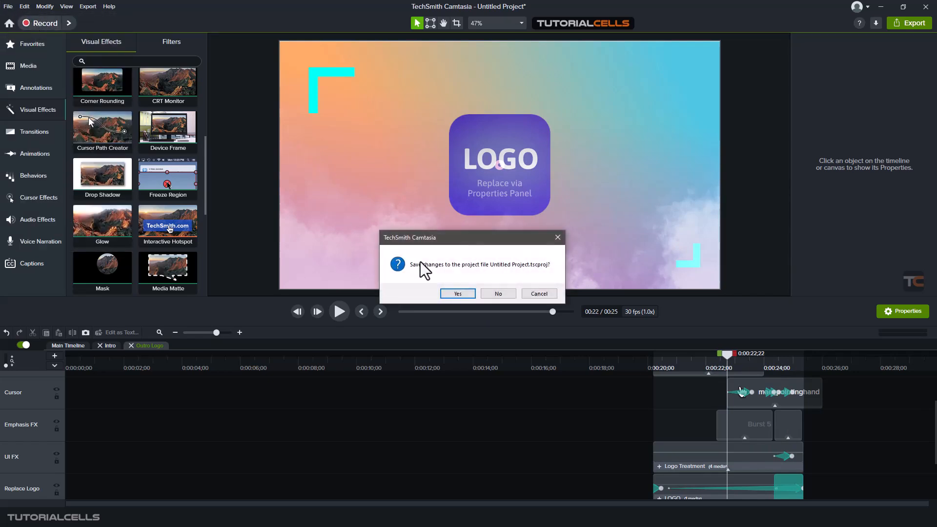
pyautogui.click(490, 296)
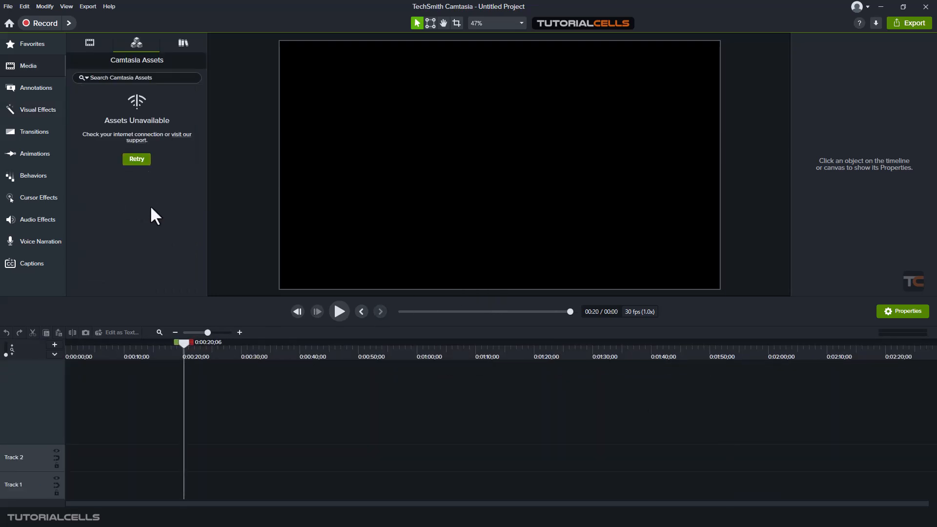
# Set the canvas background colour to dark grey #313131 in Project Settings
pyautogui.click(497, 28)
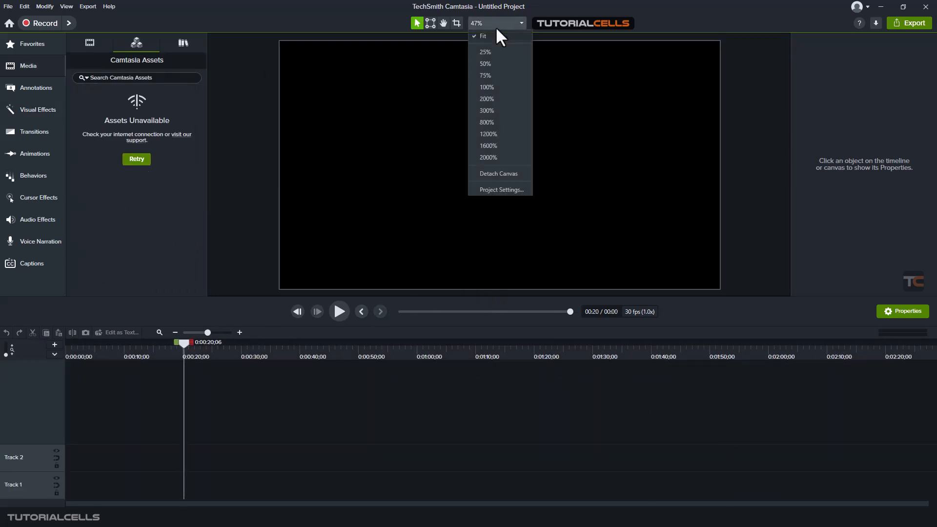
pyautogui.click(504, 191)
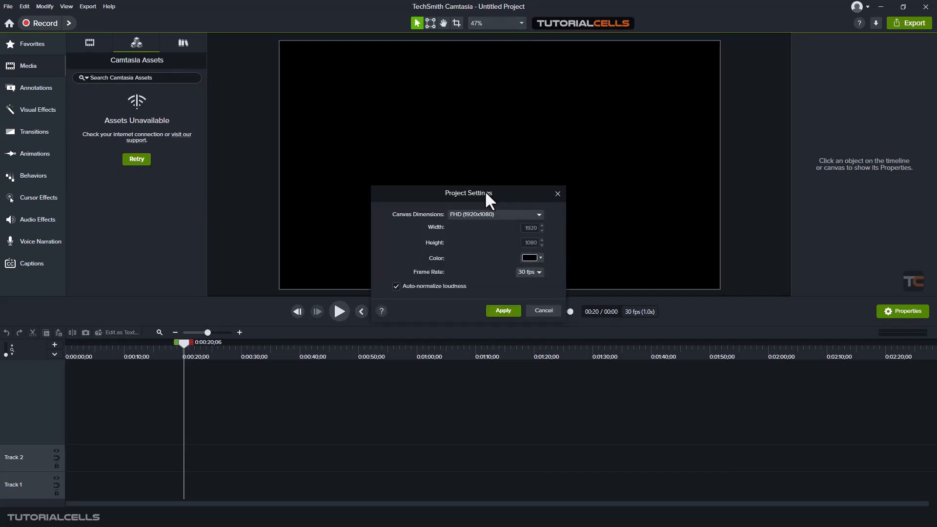
pyautogui.moveTo(484, 190); pyautogui.dragTo(494, 150)
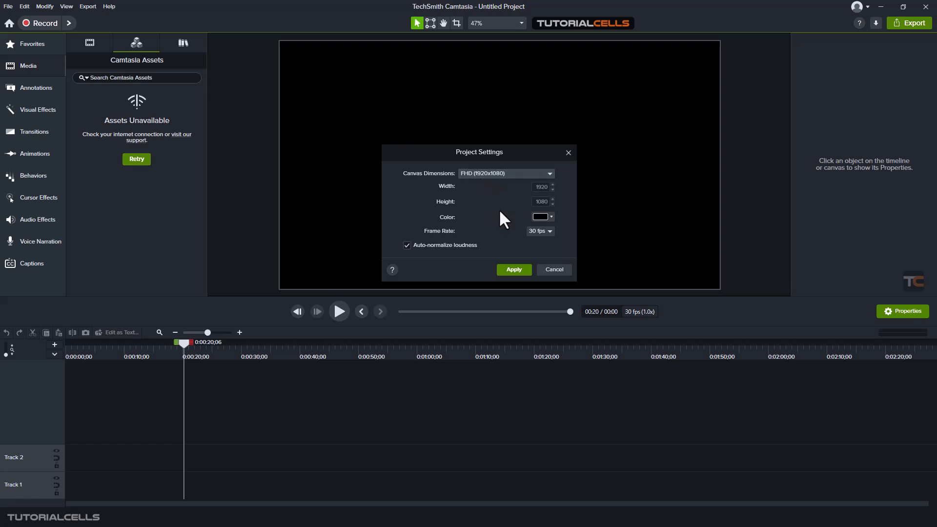
pyautogui.click(550, 219)
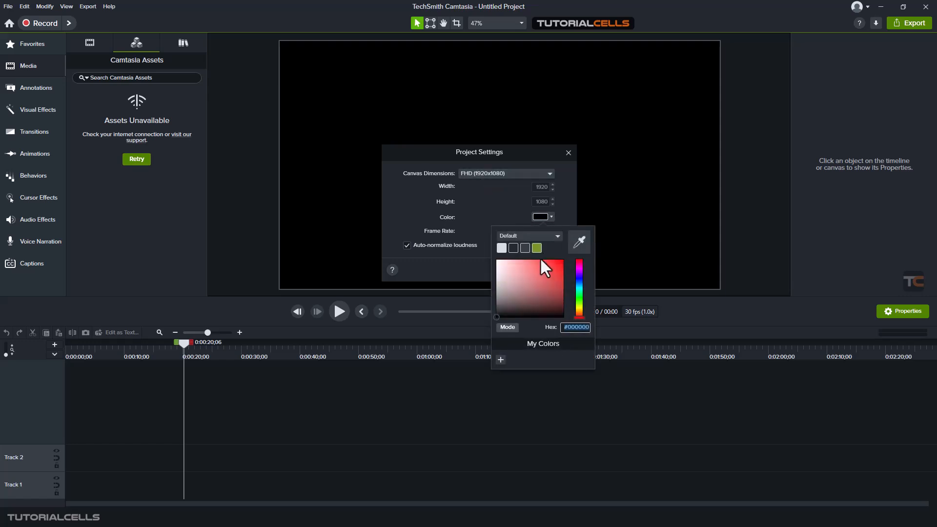
pyautogui.click(572, 287)
pyautogui.moveTo(541, 279); pyautogui.dragTo(489, 305)
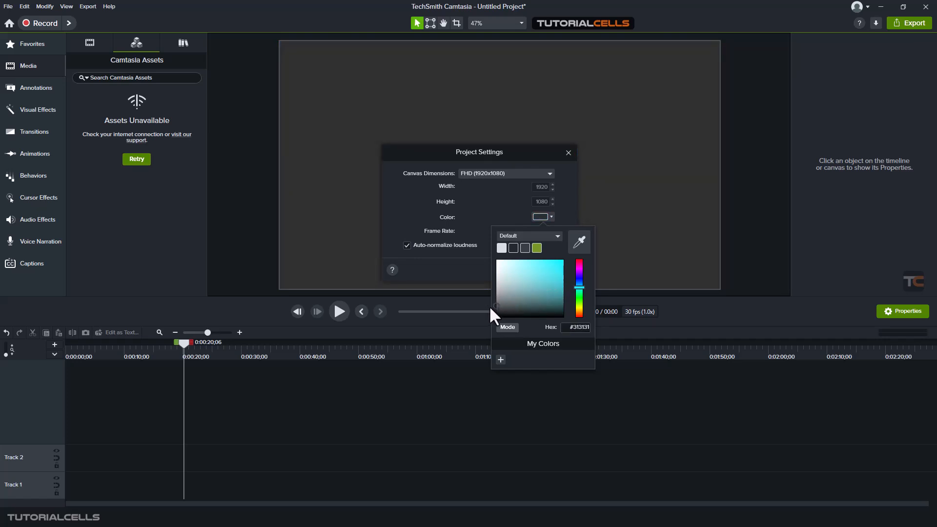
pyautogui.click(491, 209)
pyautogui.click(512, 270)
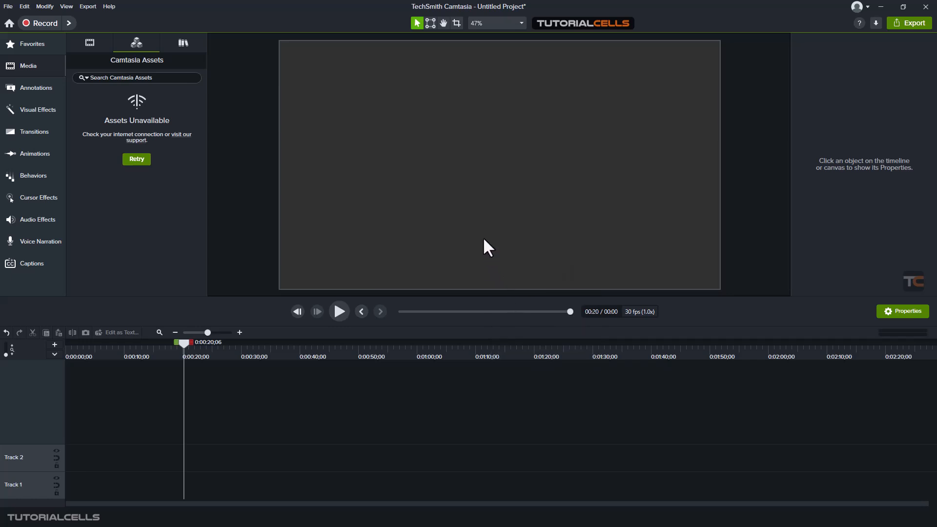
# Drag jd_clouds.mp4 from the Templates folder into the Media Bin, then minimise Explorer
pyautogui.moveTo(376, 513)
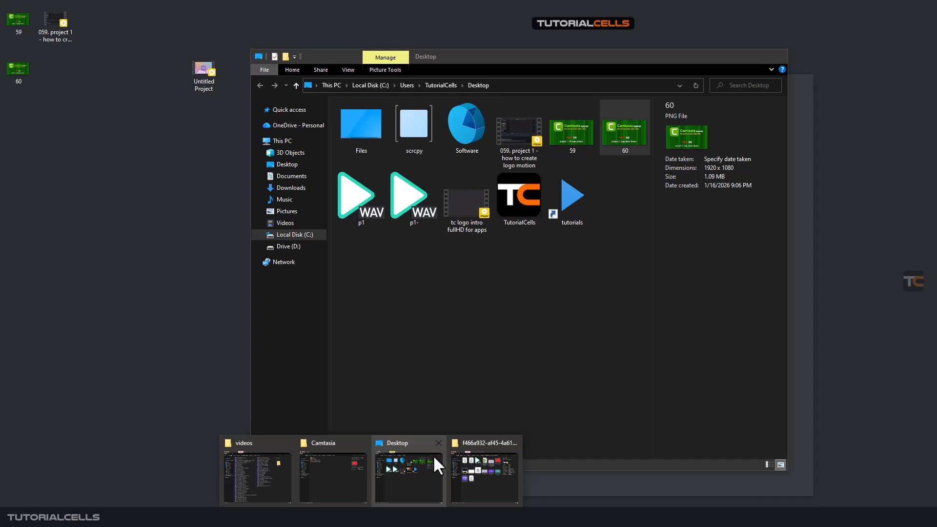
pyautogui.click(459, 440)
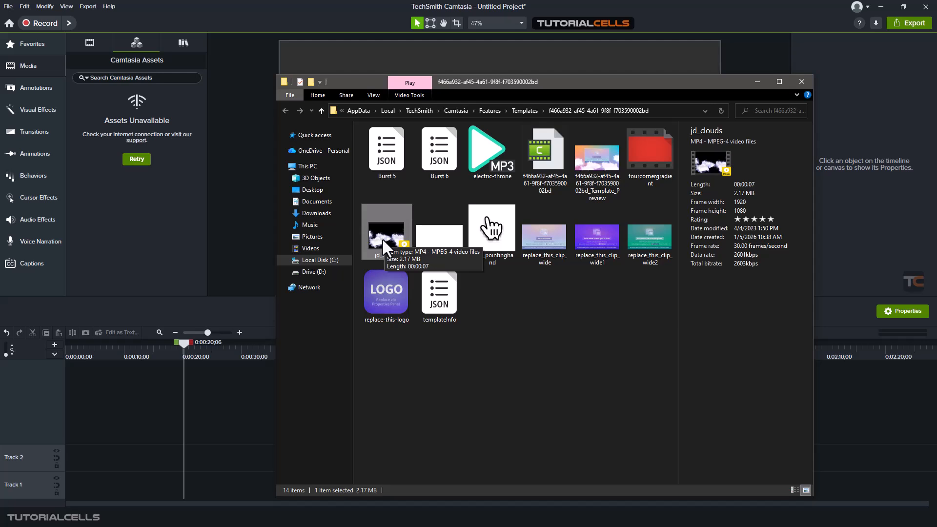
pyautogui.click(83, 42)
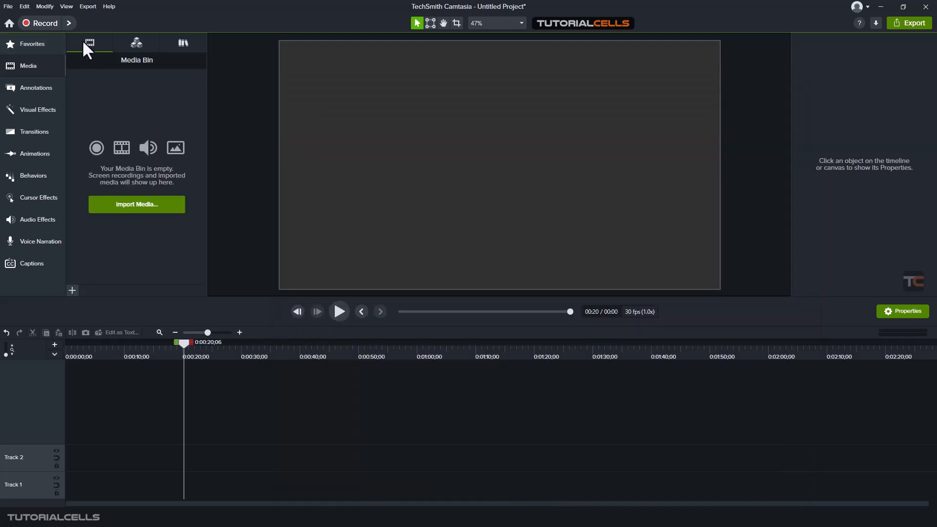
pyautogui.click(434, 477)
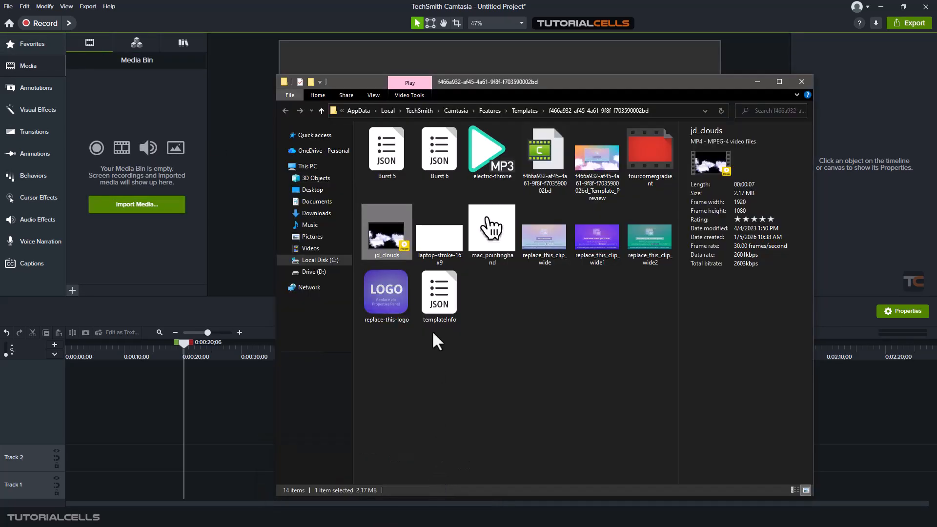
pyautogui.moveTo(398, 251); pyautogui.dragTo(156, 175)
pyautogui.click(757, 81)
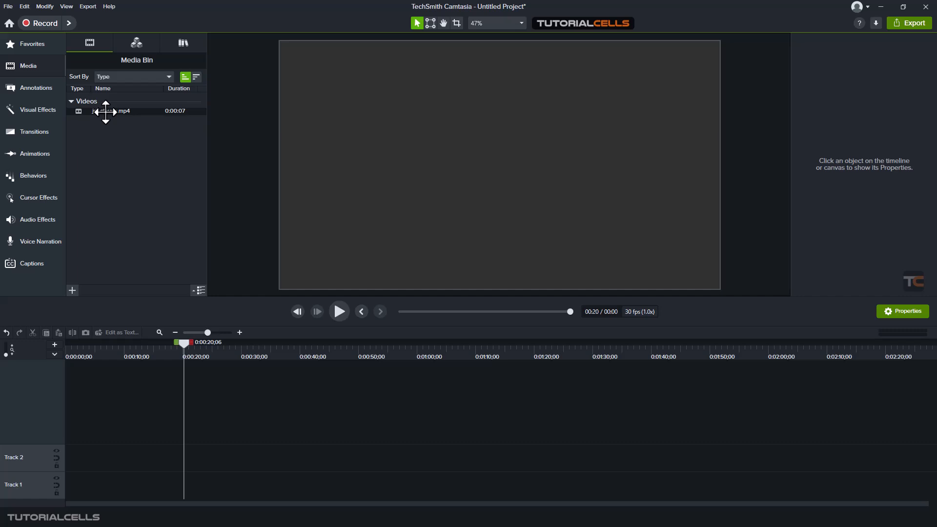
# Add jd_clouds to the timeline, add extra tracks, and move the clip to Track 4
pyautogui.moveTo(106, 112); pyautogui.dragTo(52, 452)
pyautogui.click(55, 344)
pyautogui.click(55, 344)
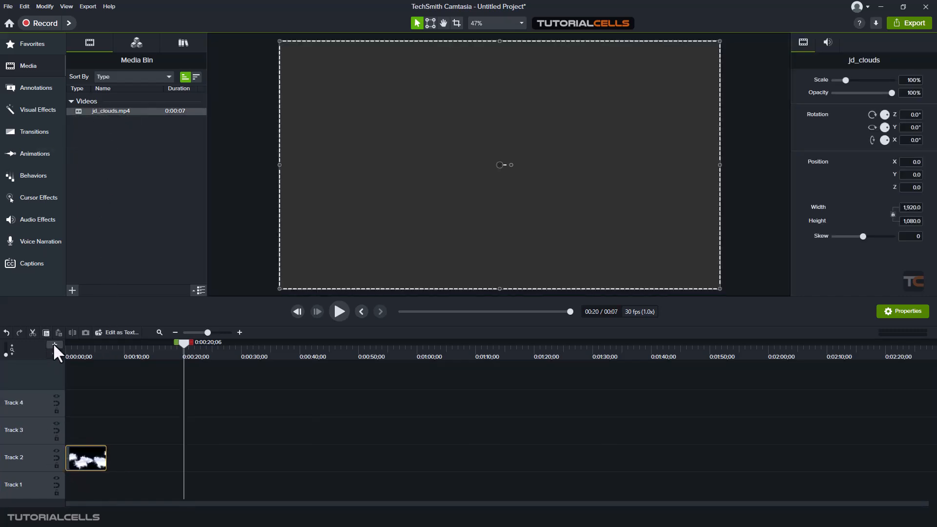
pyautogui.click(54, 345)
pyautogui.moveTo(78, 448); pyautogui.dragTo(69, 406)
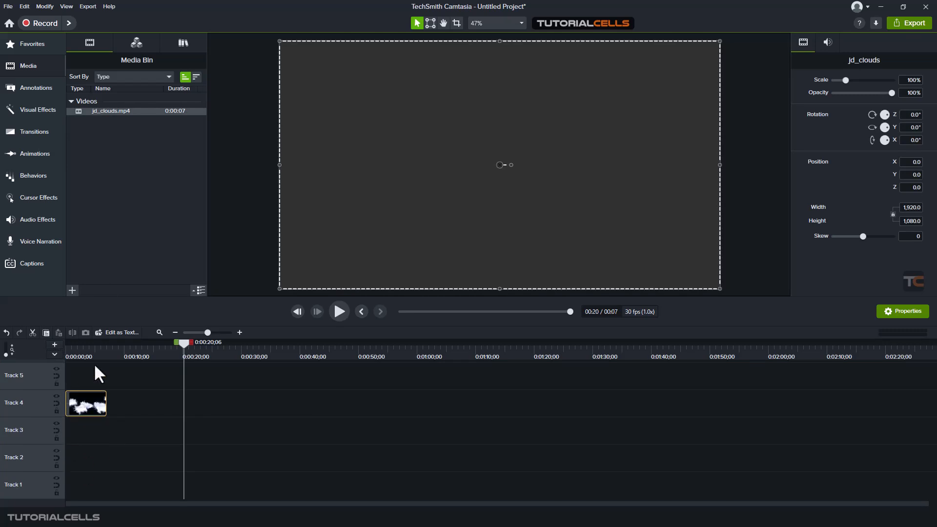
# Preview the clouds from the start, then park the playhead at 0:00:02;05
pyautogui.moveTo(87, 352); pyautogui.dragTo(51, 352)
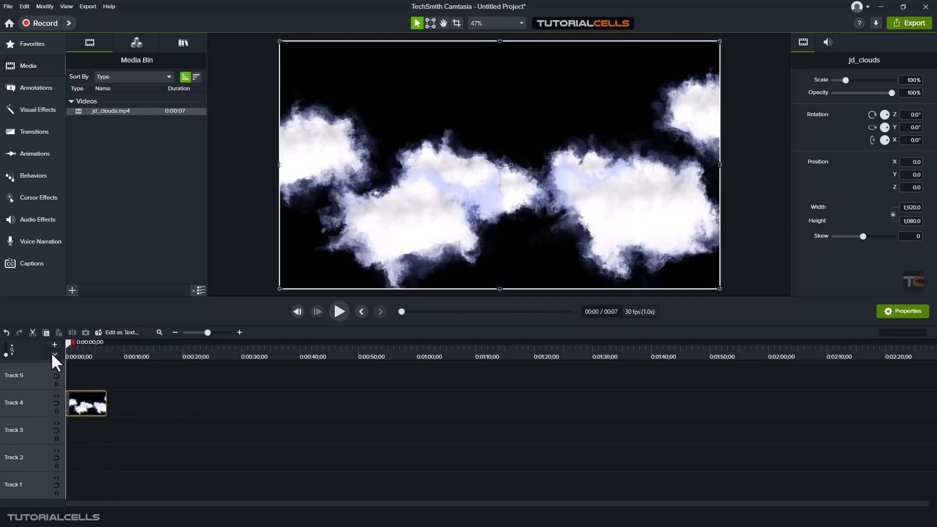
pyautogui.click(338, 310)
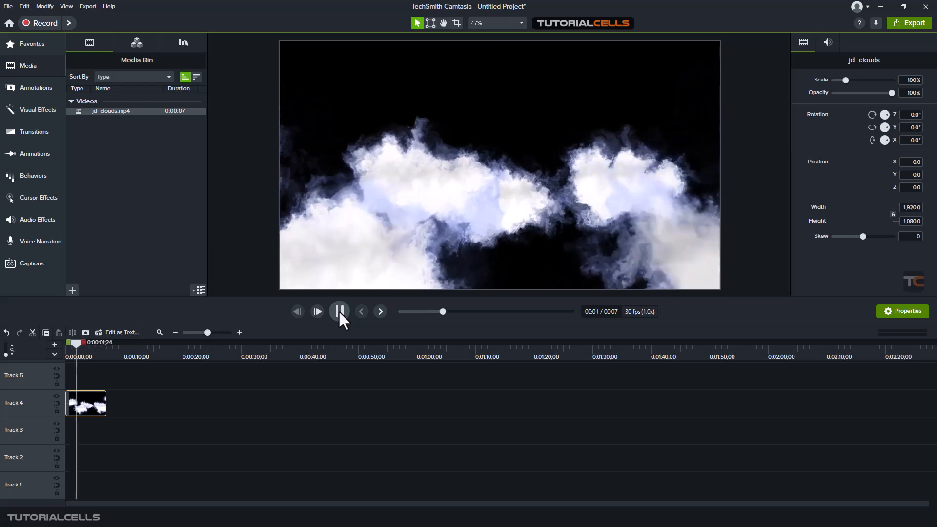
pyautogui.click(339, 311)
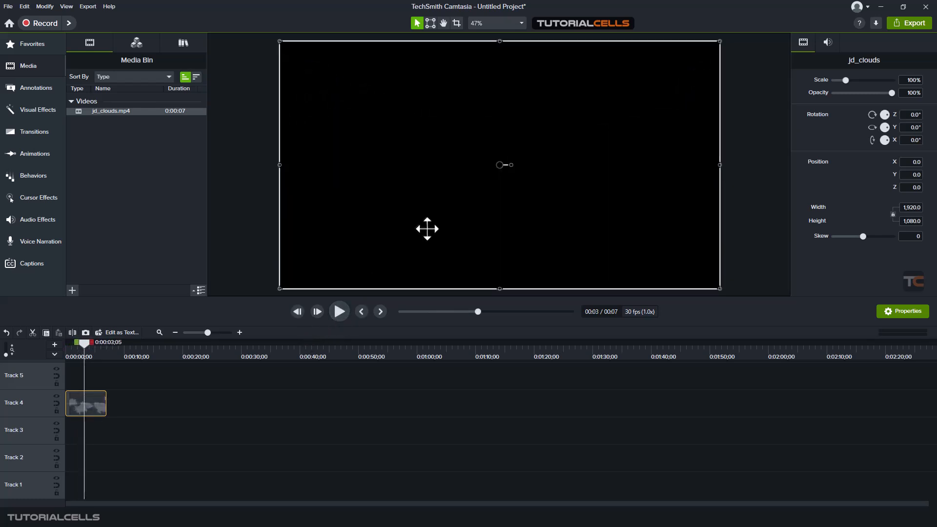
pyautogui.click(80, 343)
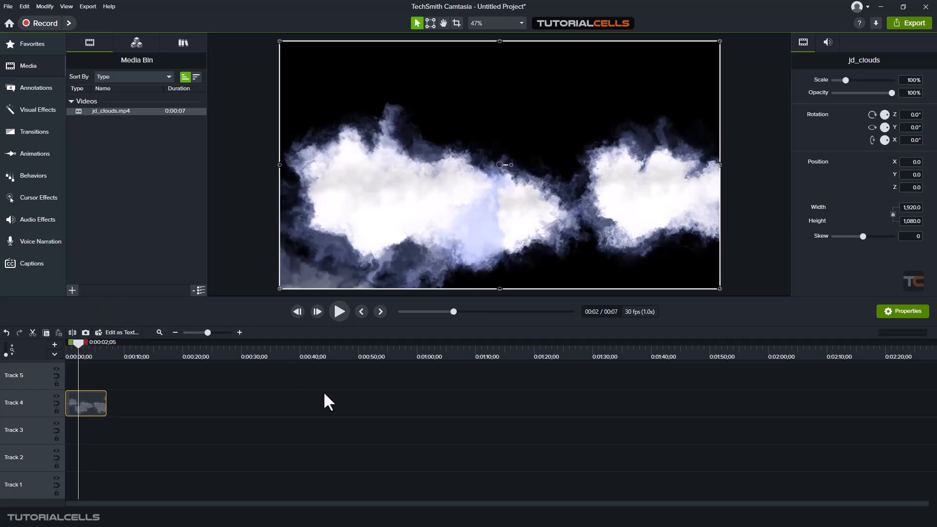
# Import TutorialCells.png and place it on Track 5 starting at 0:00:02;20
pyautogui.moveTo(100, 134); pyautogui.dragTo(85, 380)
pyautogui.click(80, 345)
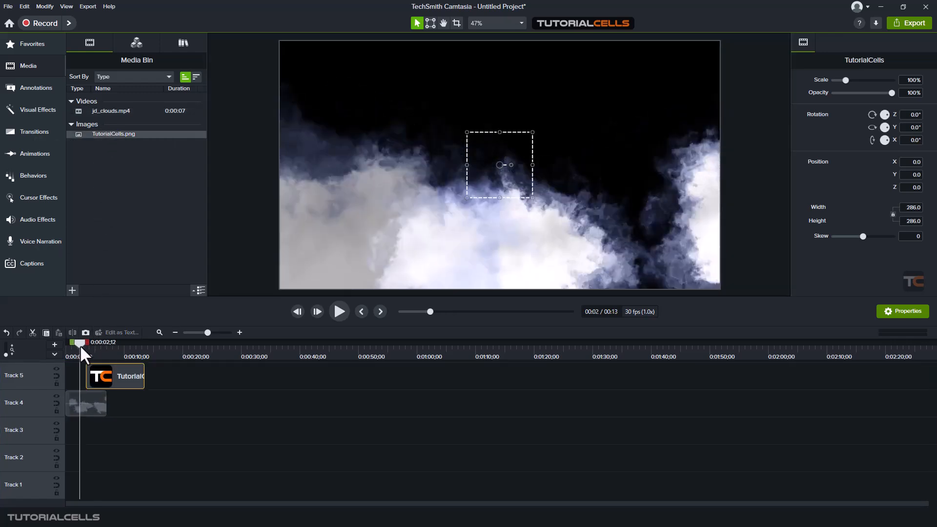
pyautogui.moveTo(80, 344); pyautogui.dragTo(81, 344)
pyautogui.moveTo(109, 381); pyautogui.dragTo(125, 377)
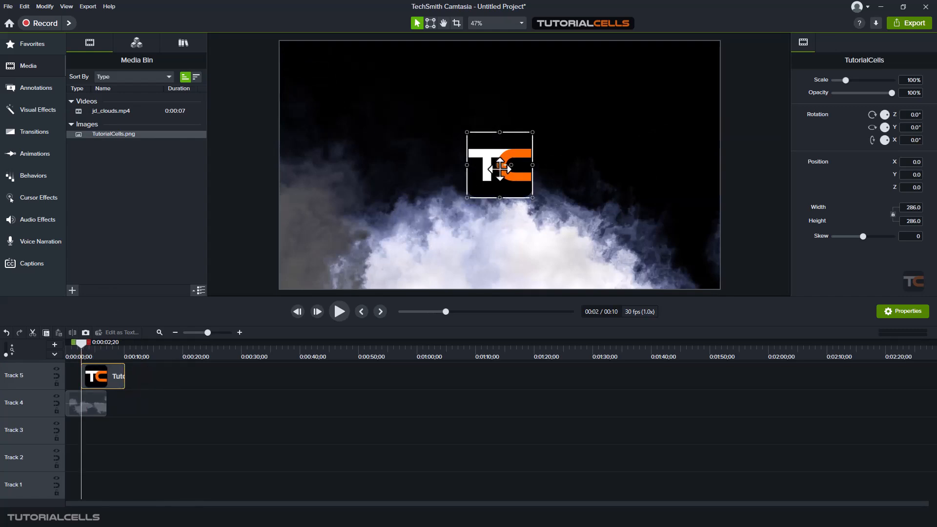
# Try a greyish pink canvas background in Project Settings, discard it, and reselect the clouds clip
pyautogui.click(516, 22)
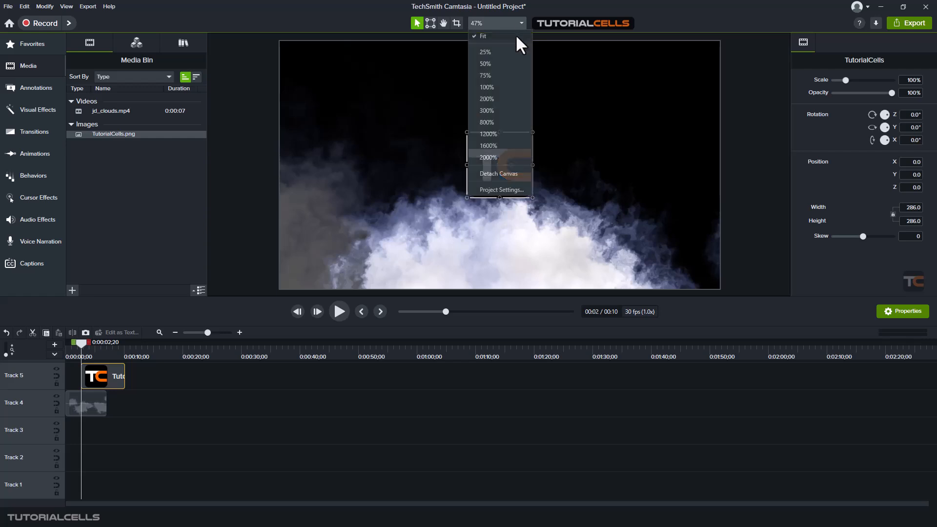
pyautogui.click(483, 188)
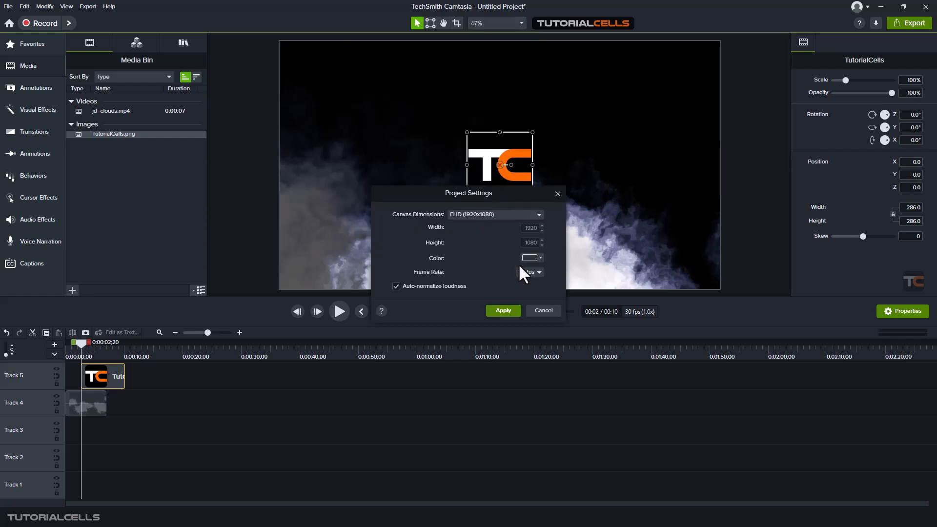
pyautogui.click(530, 258)
pyautogui.click(490, 322)
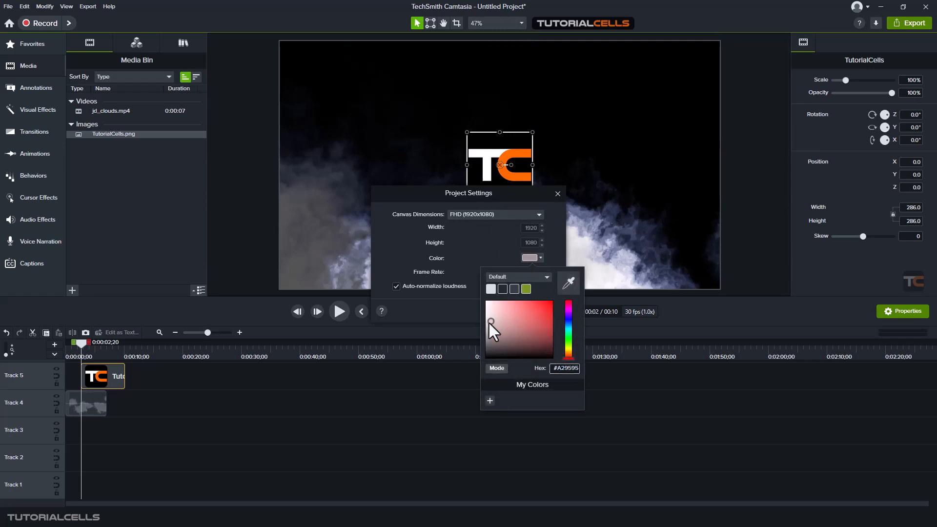
pyautogui.click(488, 322)
pyautogui.click(625, 363)
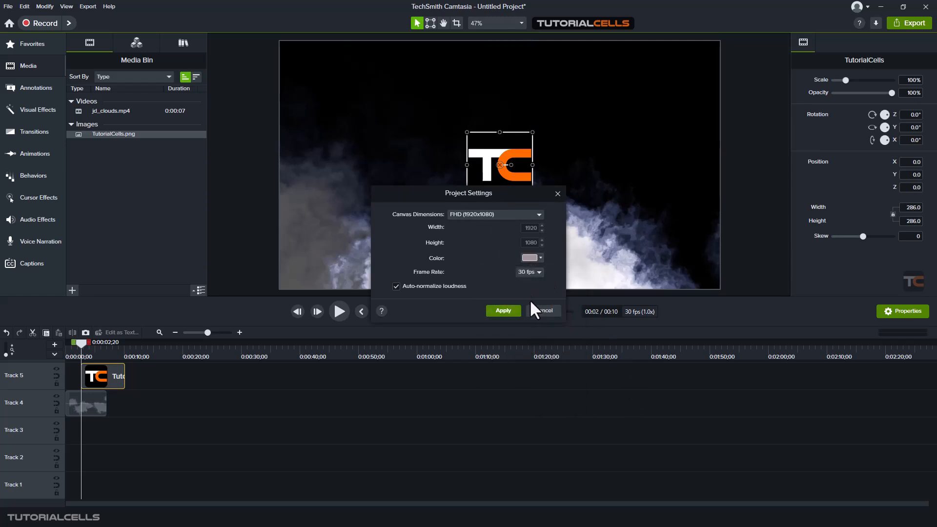
pyautogui.click(537, 311)
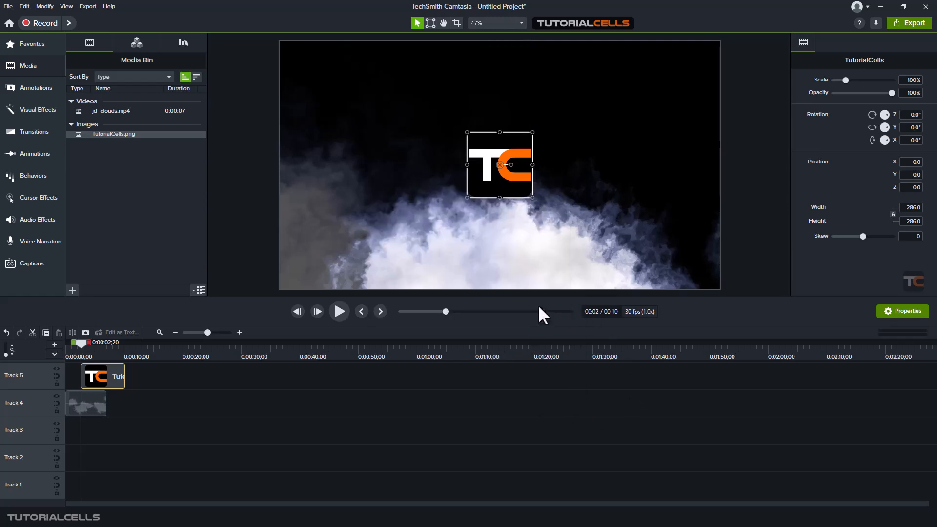
pyautogui.click(98, 406)
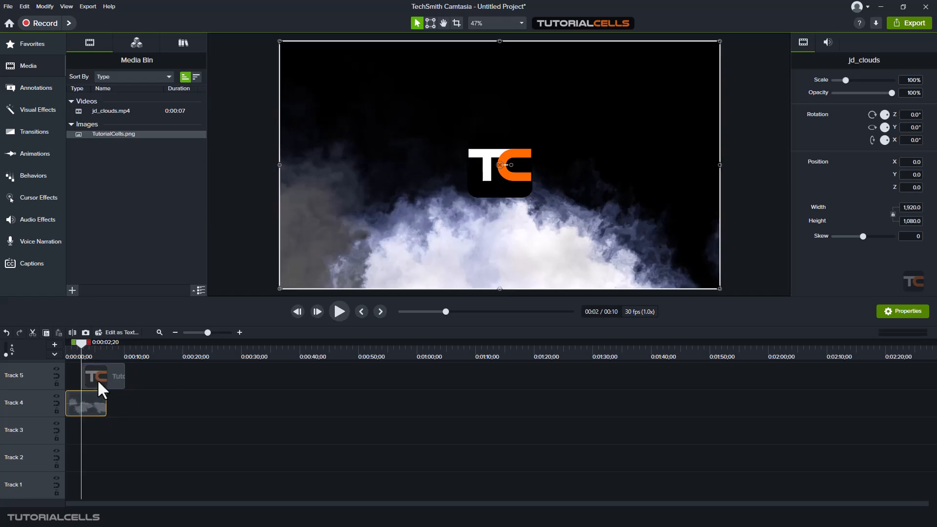
pyautogui.moveTo(80, 343)
pyautogui.mouseDown()
pyautogui.moveTo(89, 344)
pyautogui.moveTo(78, 350)
pyautogui.mouseUp()
# Apply the Remove a Color effect from Visual Effects to the jd_clouds clip
pyautogui.click(504, 154)
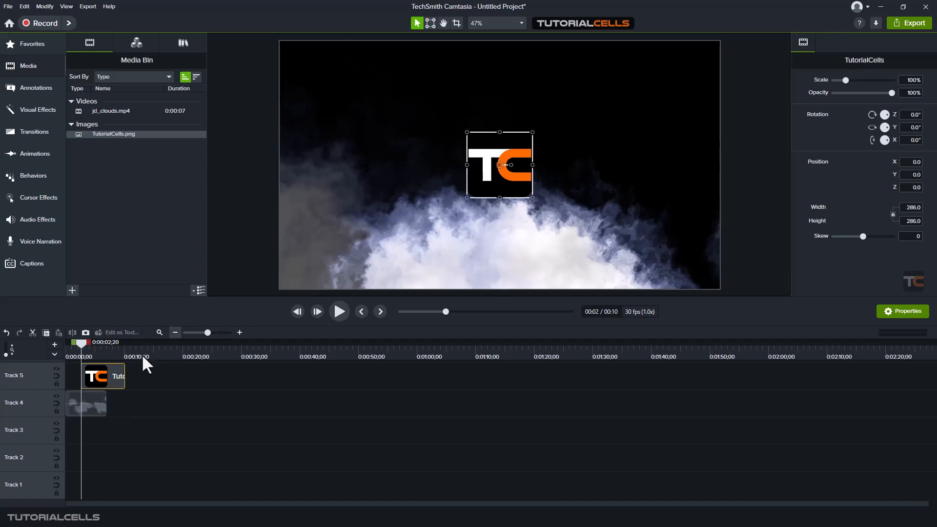
pyautogui.click(95, 393)
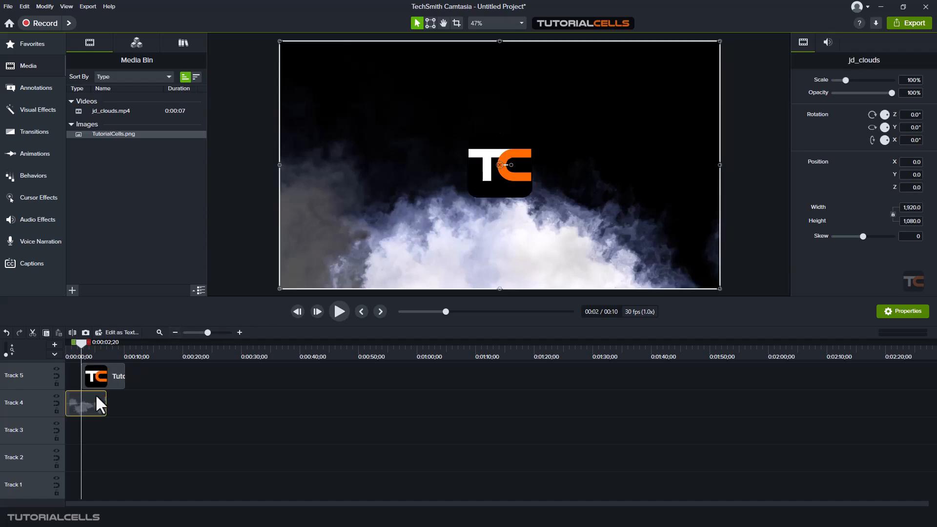
pyautogui.click(47, 109)
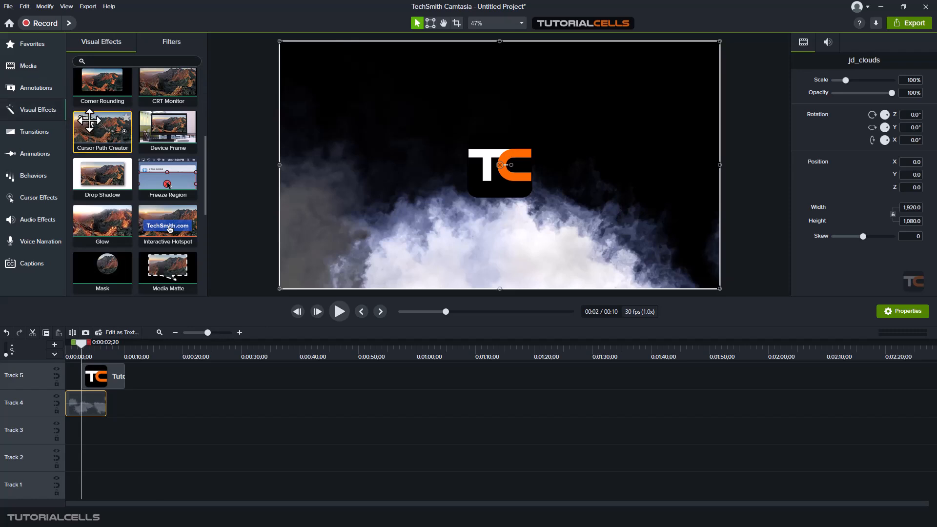
pyautogui.scroll(1, 121, 124)
pyautogui.scroll(3, 121, 124)
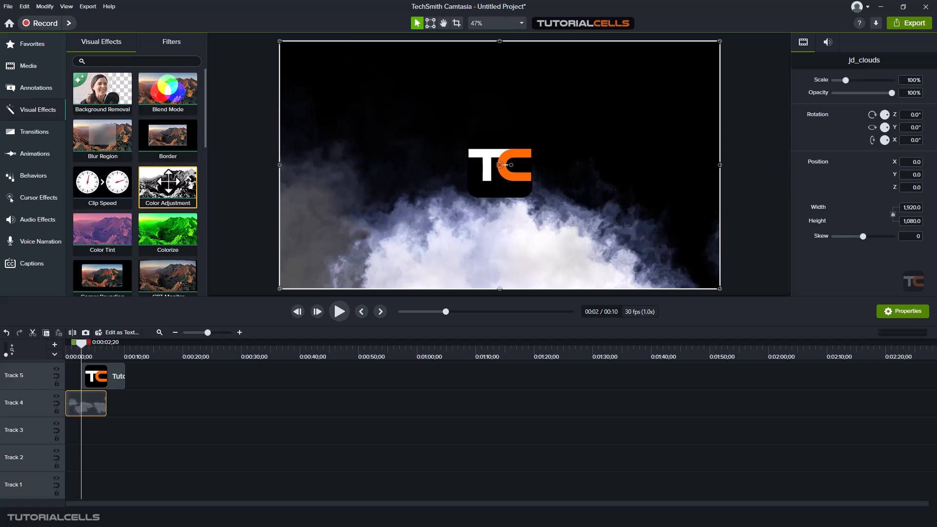
pyautogui.scroll(-1, 169, 182)
pyautogui.scroll(-3, 168, 182)
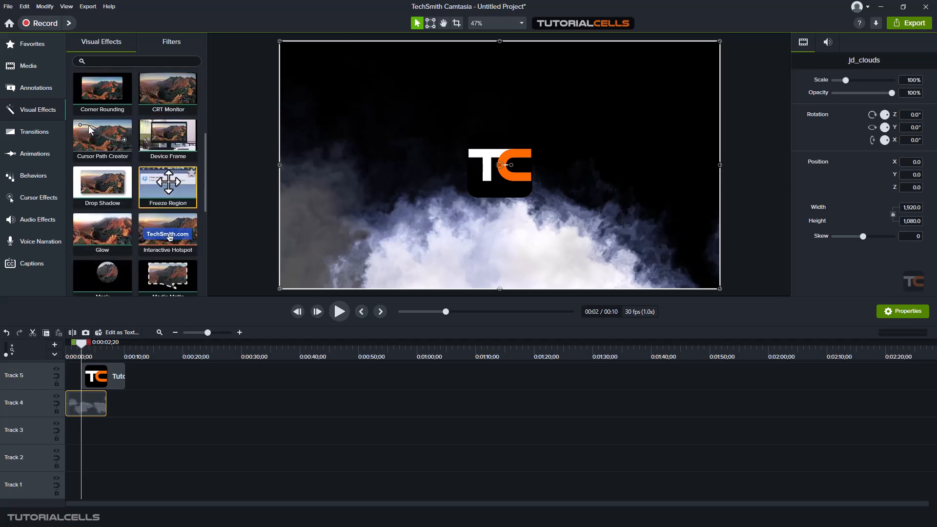
pyautogui.scroll(-5, 169, 182)
pyautogui.moveTo(102, 177); pyautogui.dragTo(86, 403)
pyautogui.scroll(1, 835, 113)
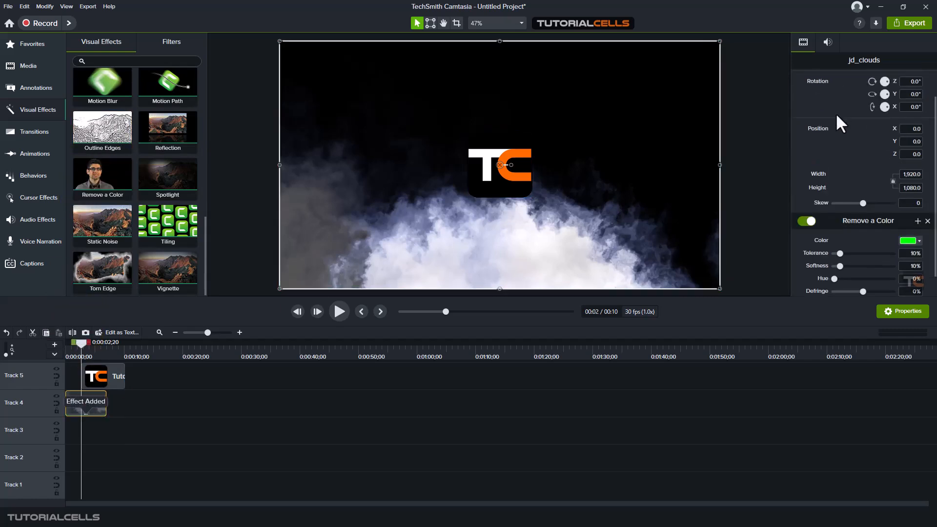
pyautogui.scroll(-1, 851, 157)
# Eyedrop the black background as the removed colour, raise tolerance to 41%, and preview
pyautogui.click(912, 218)
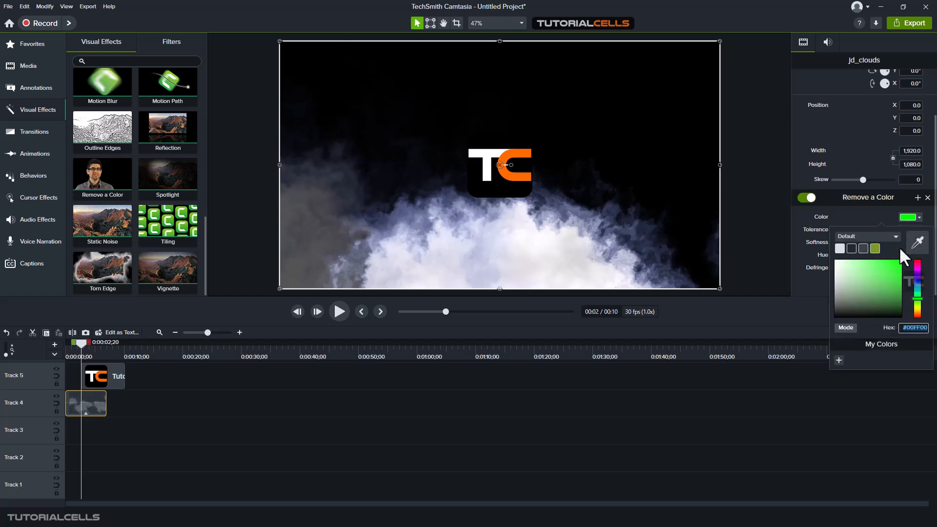
pyautogui.click(913, 243)
pyautogui.click(696, 80)
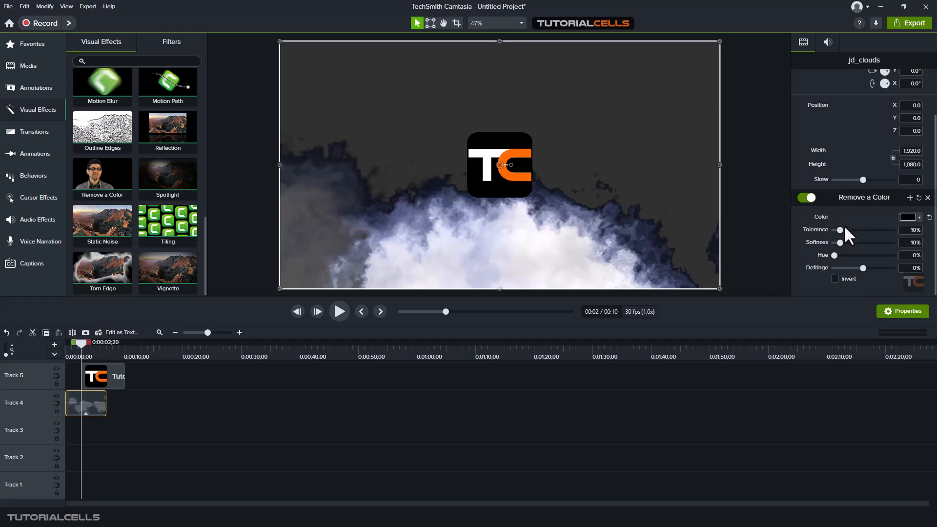
pyautogui.moveTo(841, 228); pyautogui.dragTo(842, 254)
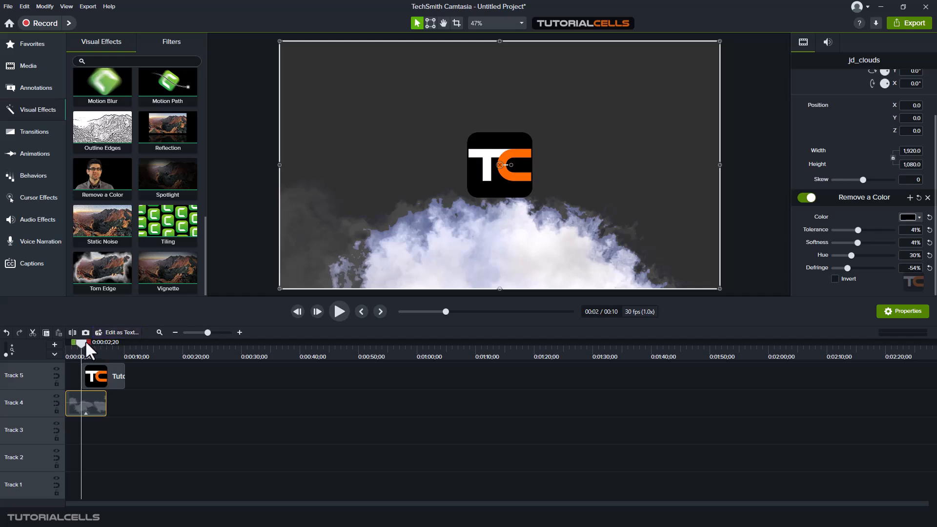
pyautogui.moveTo(76, 343); pyautogui.dragTo(65, 344)
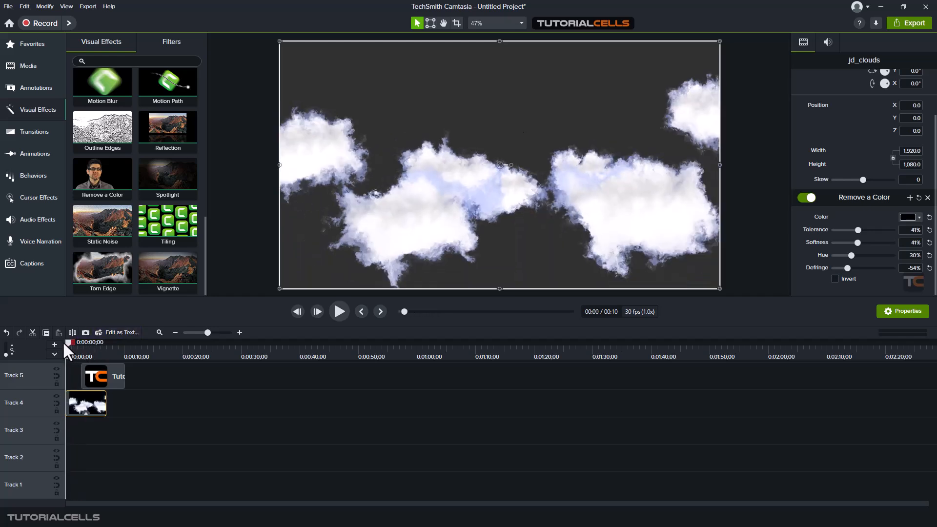
pyautogui.click(342, 309)
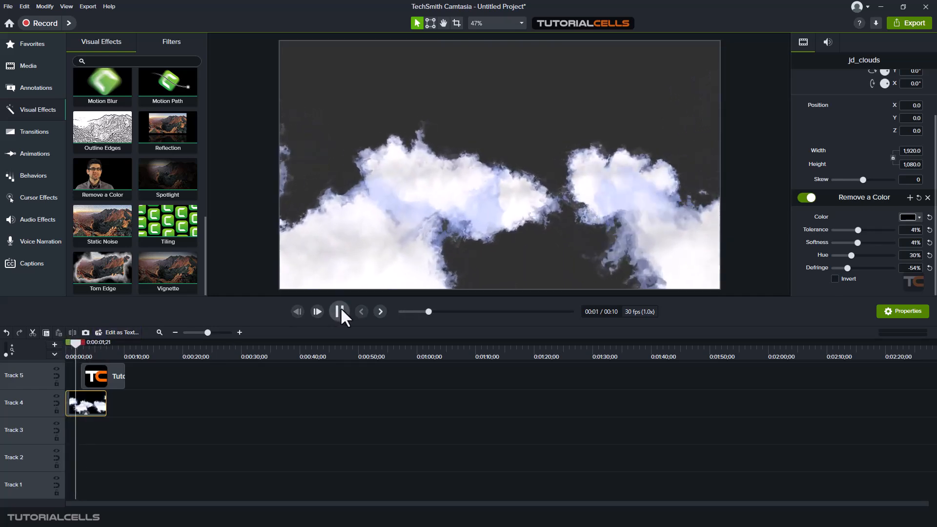
pyautogui.click(340, 307)
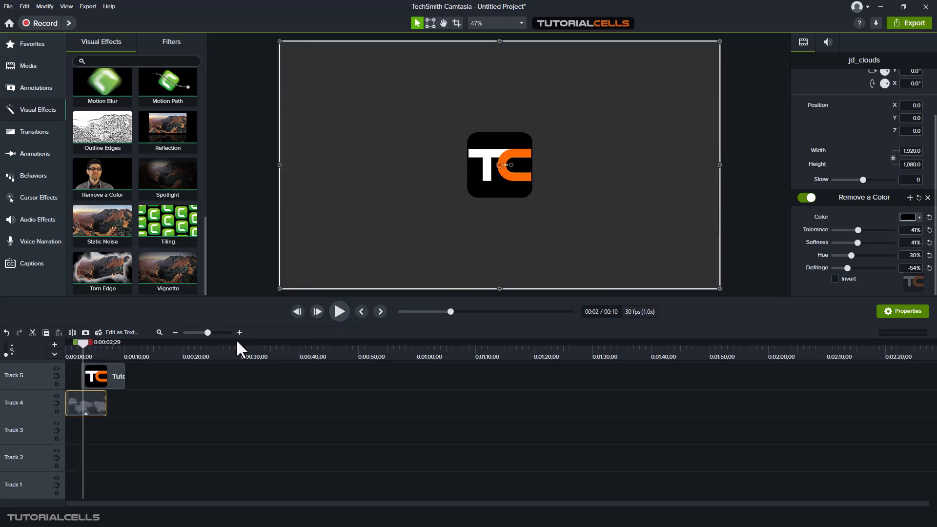
# Move the TutorialCells logo clip to Track 3 starting at 0:00:01;22
pyautogui.moveTo(81, 343); pyautogui.dragTo(76, 343)
pyautogui.moveTo(88, 376); pyautogui.dragTo(83, 429)
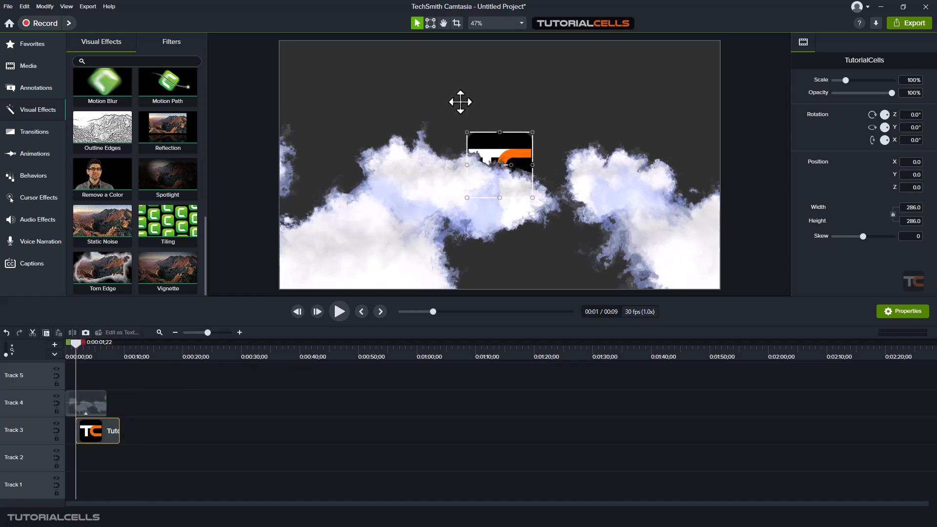
pyautogui.click(762, 186)
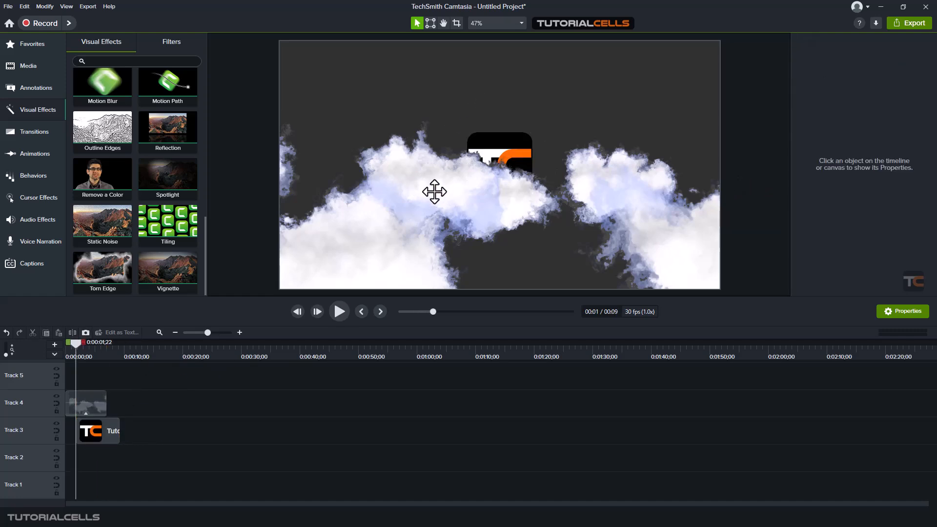
# Add a Drop Shadow to jd_clouds with Angle 90°, Offset 31, Opacity 76%, Blur 28
pyautogui.click(98, 403)
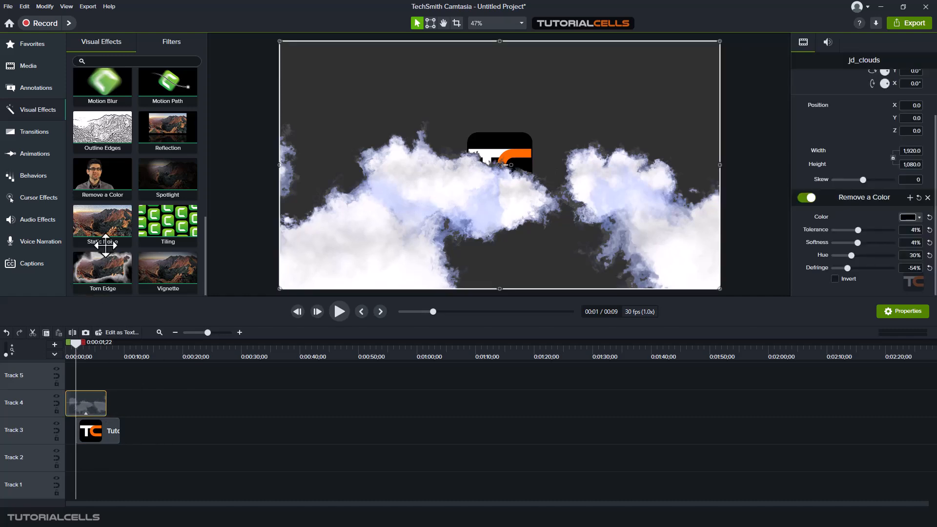
pyautogui.scroll(3, 103, 190)
pyautogui.scroll(3, 102, 190)
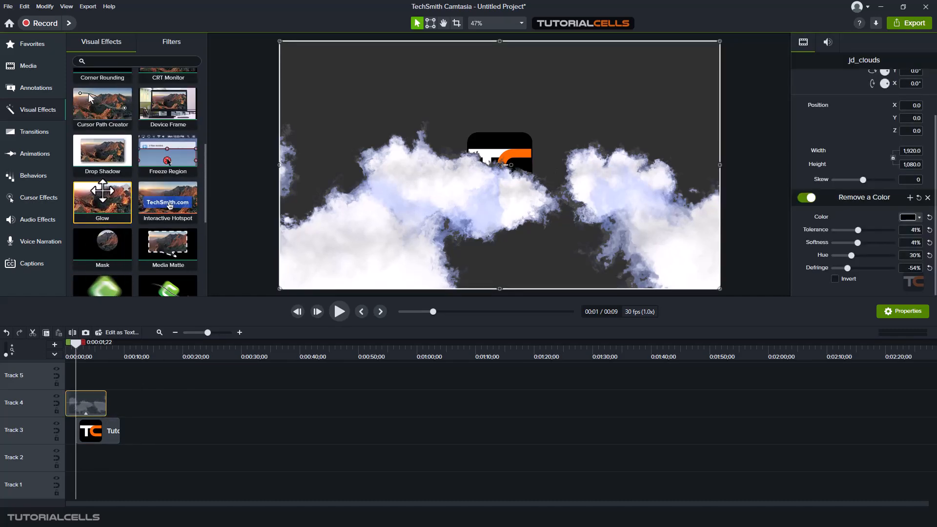
pyautogui.moveTo(103, 151); pyautogui.dragTo(95, 413)
pyautogui.scroll(5, 499, 161)
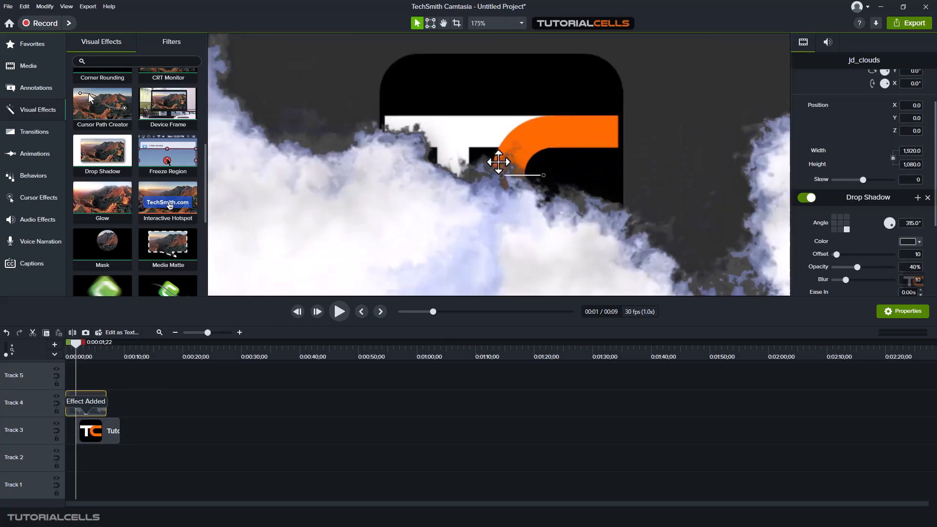
pyautogui.click(839, 216)
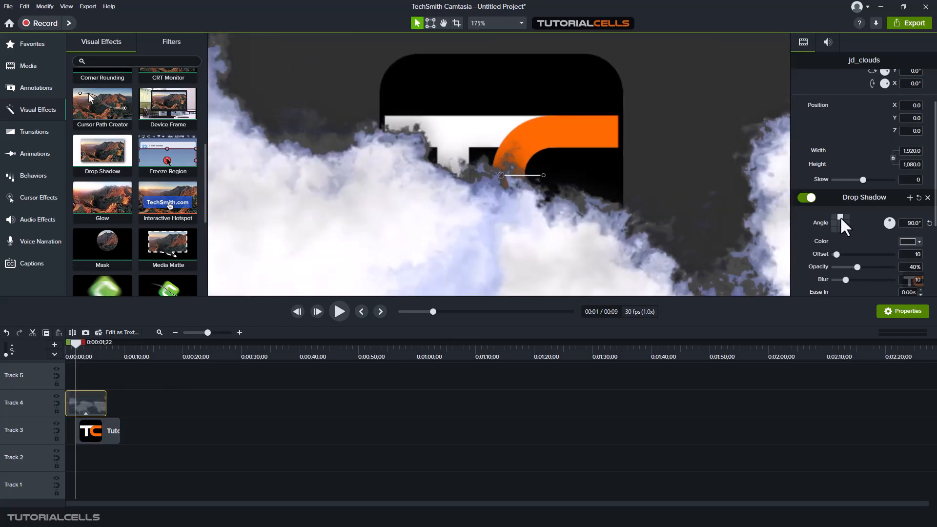
pyautogui.click(805, 198)
pyautogui.click(805, 197)
pyautogui.moveTo(835, 253); pyautogui.dragTo(866, 280)
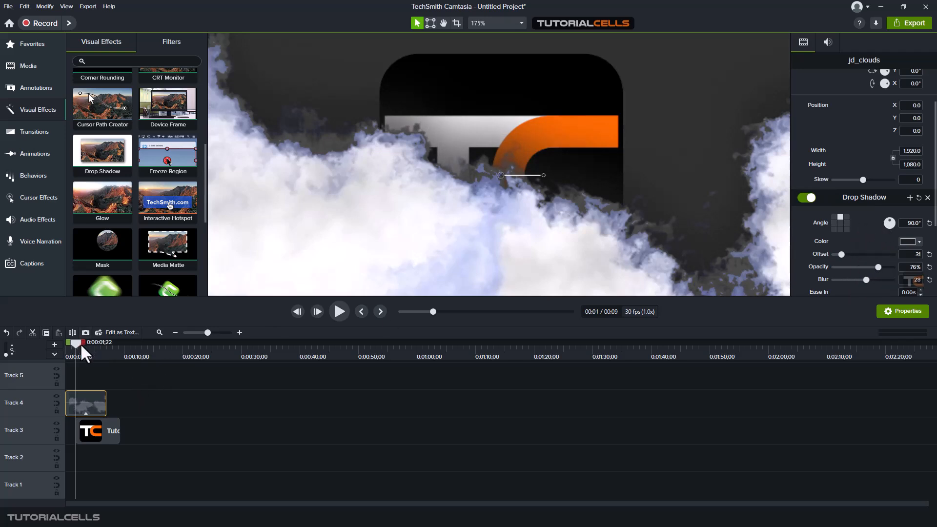
pyautogui.moveTo(82, 345); pyautogui.dragTo(76, 341)
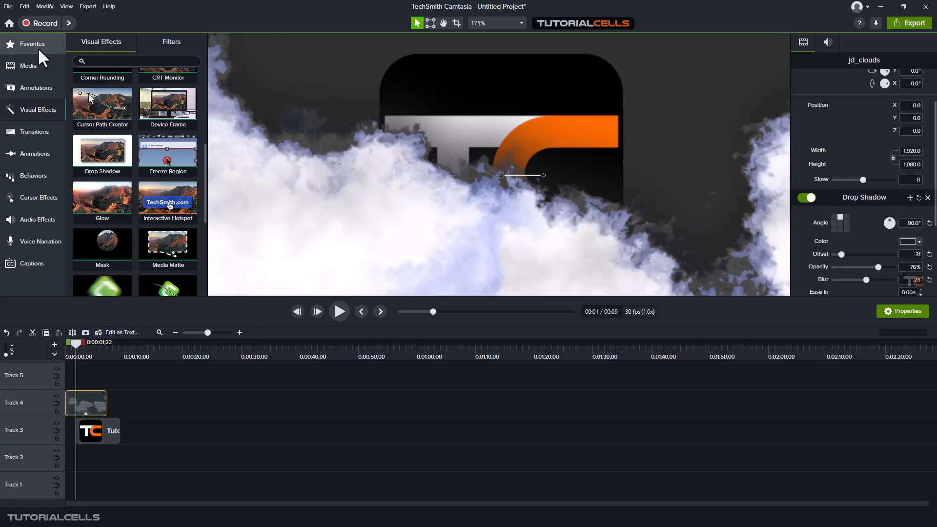
# Show the media library again and zoom the canvas to fit the whole frame
pyautogui.click(34, 69)
pyautogui.moveTo(76, 344); pyautogui.dragTo(392, 323)
pyautogui.click(521, 23)
pyautogui.click(494, 34)
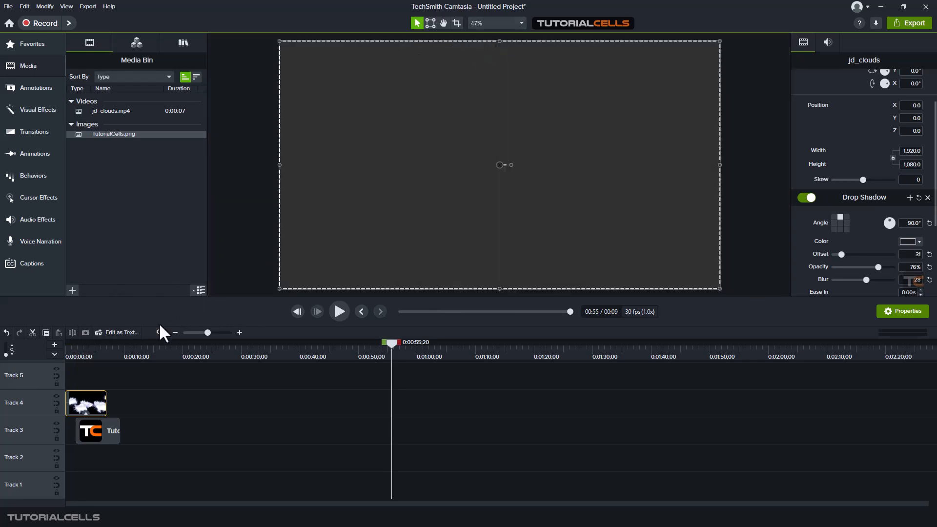
# Preview the intro, return to 0:00:01;22, and zoom the timeline in two levels
pyautogui.moveTo(92, 351); pyautogui.dragTo(71, 350)
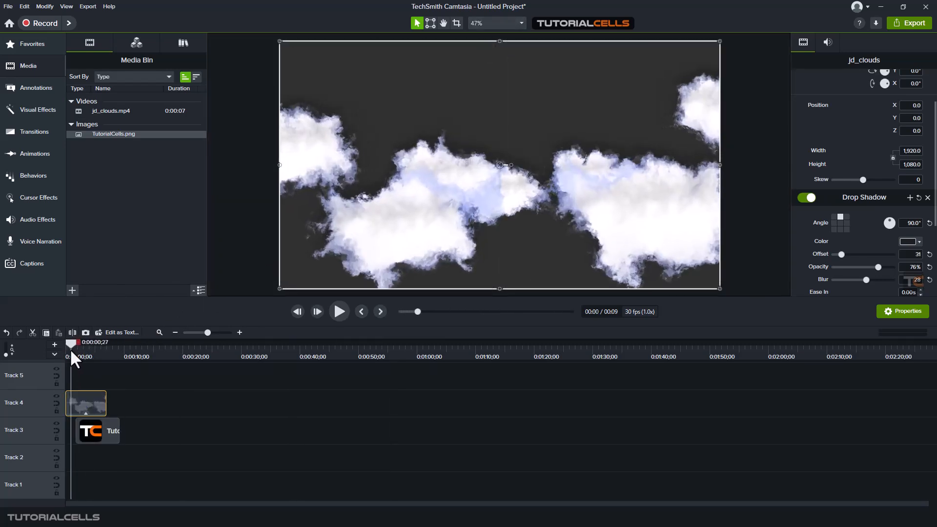
pyautogui.click(340, 311)
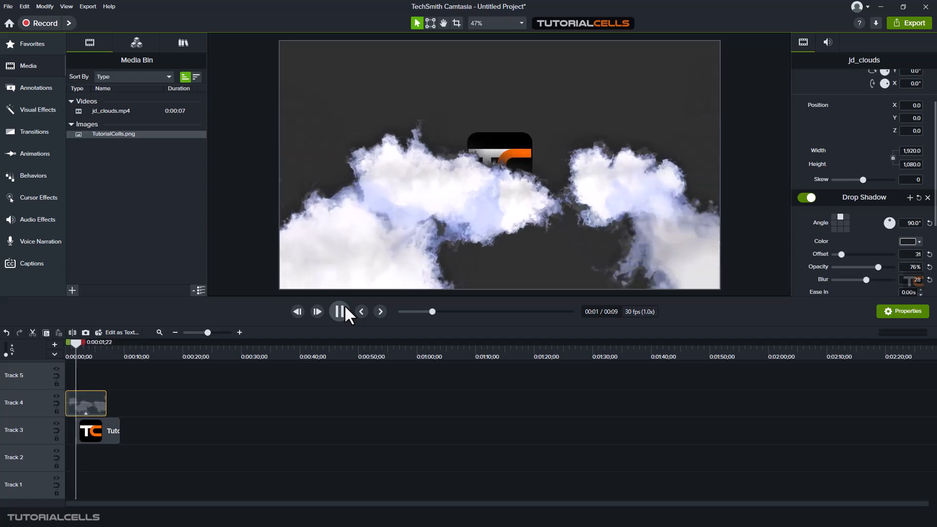
pyautogui.click(341, 310)
pyautogui.moveTo(80, 344); pyautogui.dragTo(75, 340)
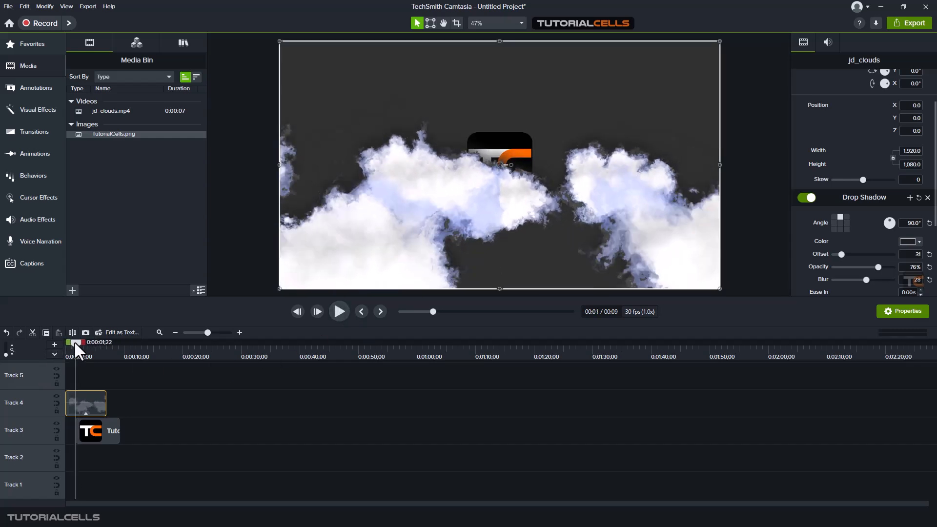
pyautogui.click(240, 332)
pyautogui.click(239, 332)
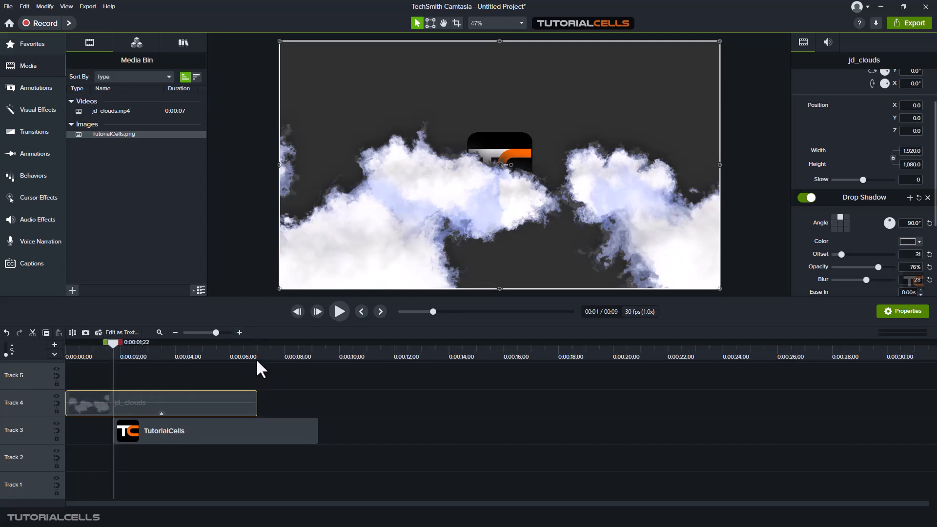
# Apply the Full Opacity animation to the TutorialCells clip on Track 3 and check the fade
pyautogui.click(44, 160)
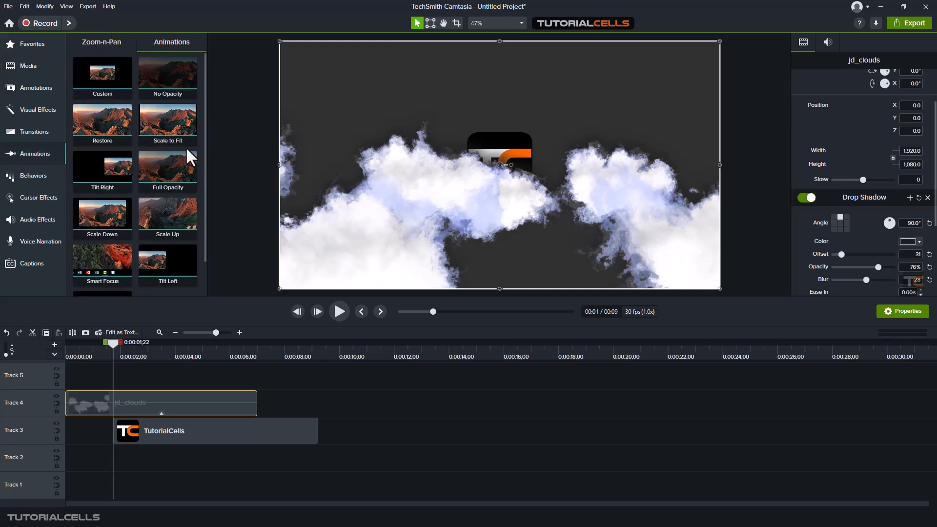
pyautogui.moveTo(174, 169); pyautogui.dragTo(146, 432)
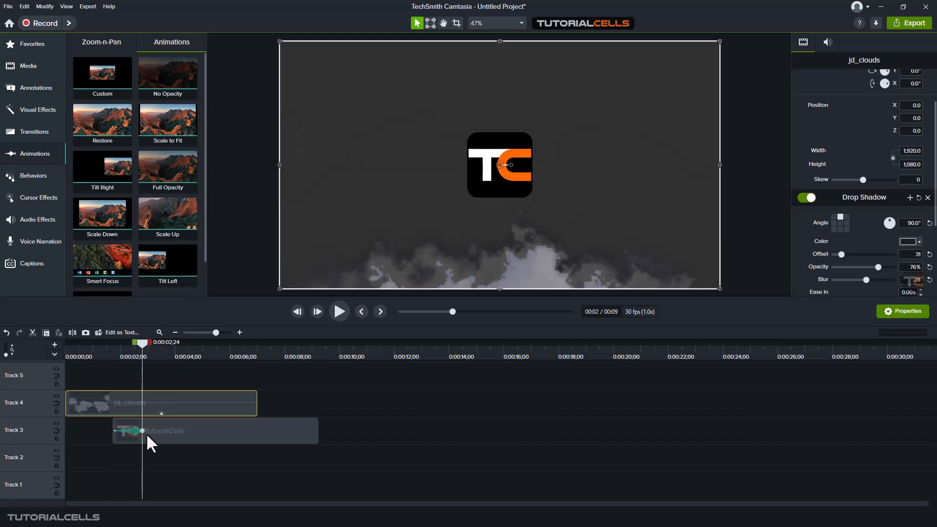
pyautogui.moveTo(136, 341); pyautogui.dragTo(124, 338)
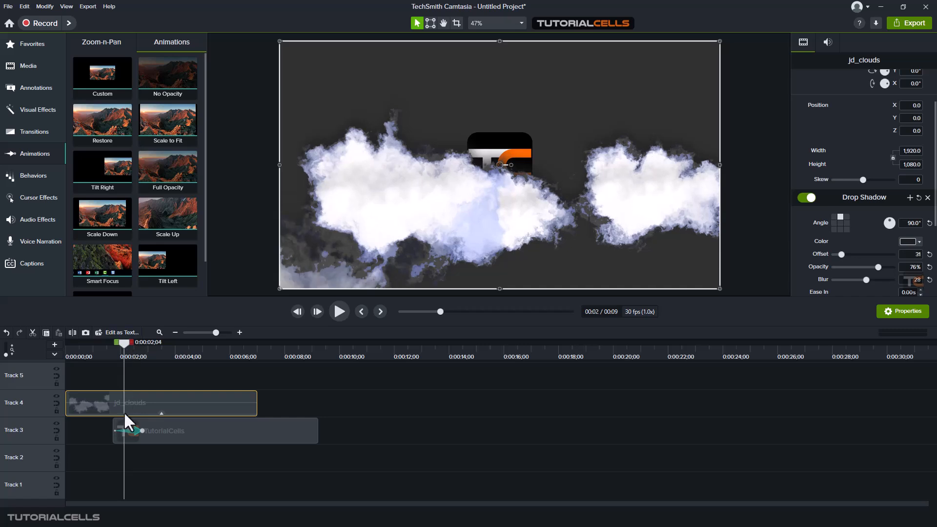
pyautogui.click(130, 426)
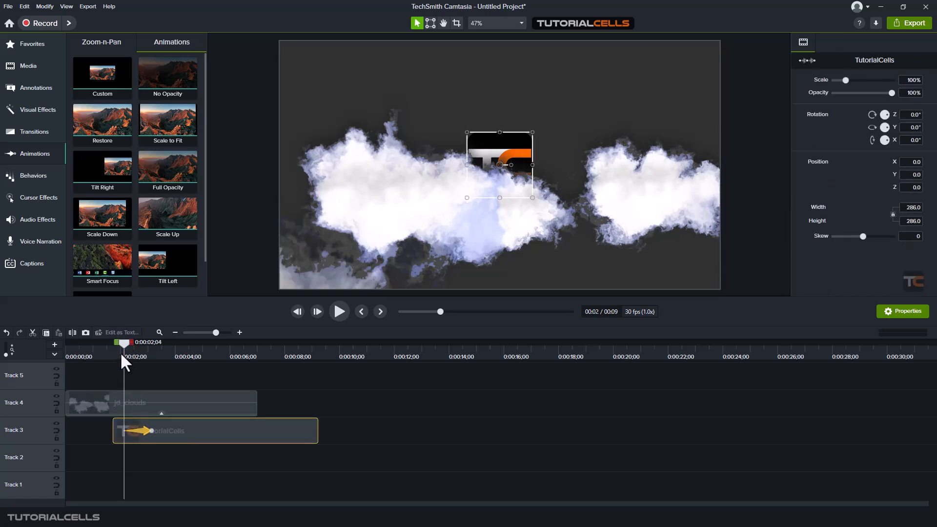
pyautogui.moveTo(128, 345)
pyautogui.mouseDown()
pyautogui.moveTo(137, 344)
pyautogui.moveTo(125, 344)
pyautogui.mouseUp()
# Add a Custom animation making the logo fully transparent at 0:00:01;22, then review the fade-in
pyautogui.moveTo(87, 93); pyautogui.dragTo(129, 429)
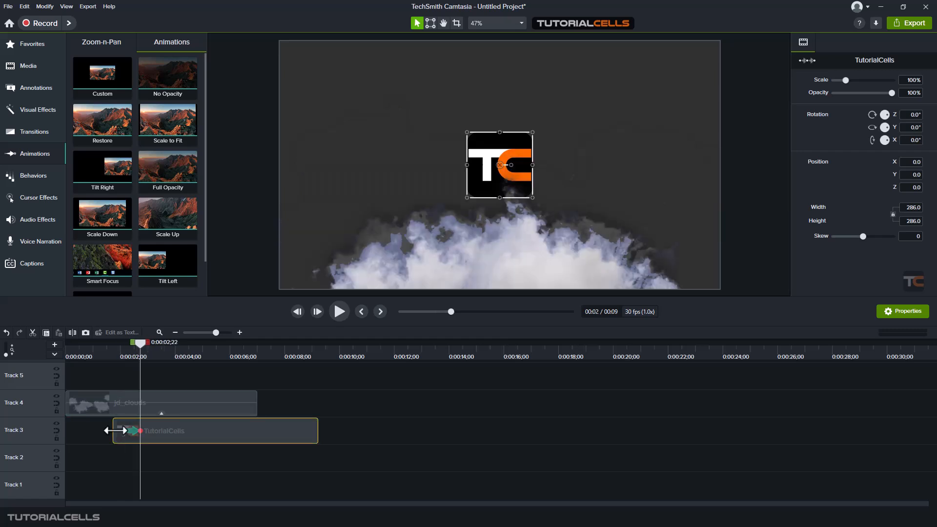
pyautogui.click(115, 432)
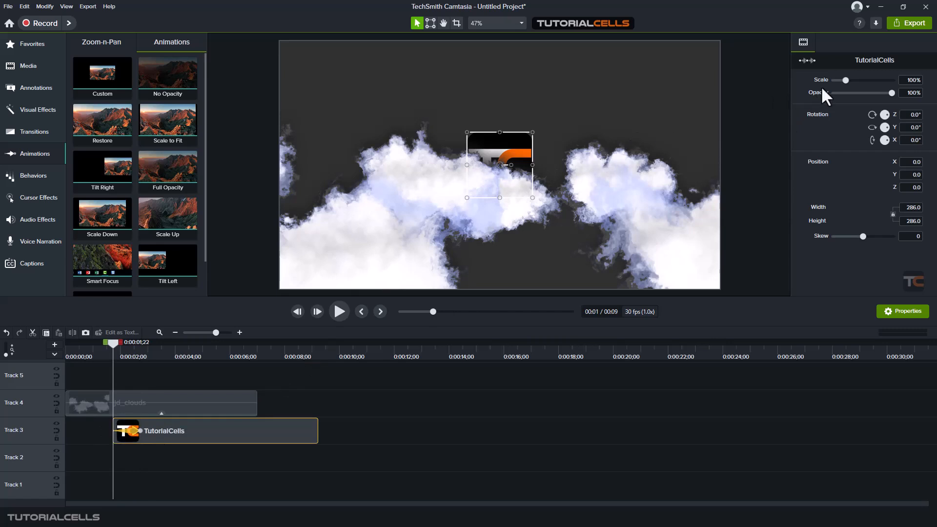
pyautogui.moveTo(891, 93); pyautogui.dragTo(792, 97)
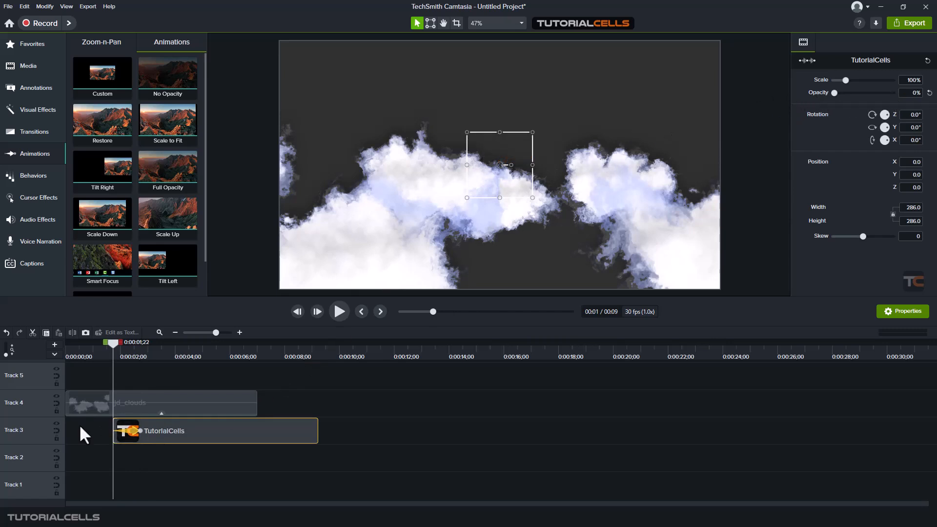
pyautogui.moveTo(113, 344); pyautogui.dragTo(90, 344)
pyautogui.click(341, 314)
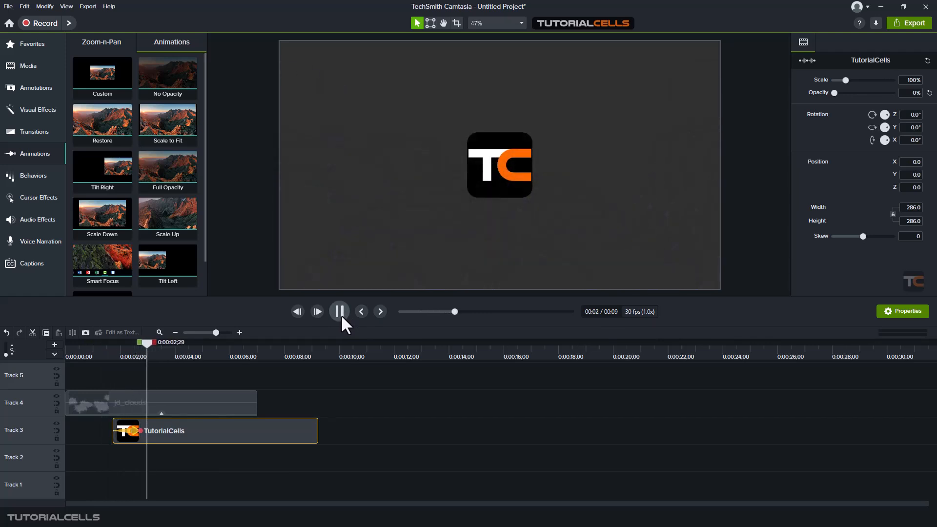
pyautogui.click(341, 314)
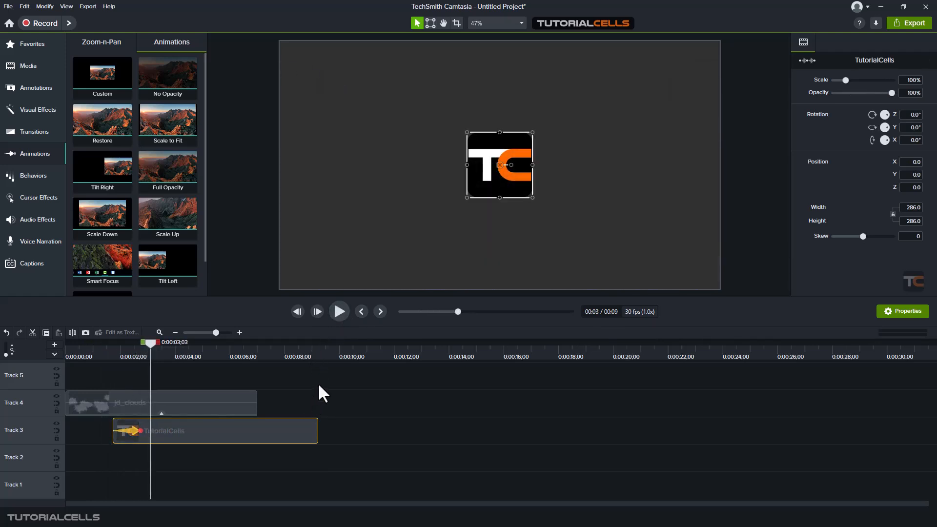
pyautogui.click(416, 391)
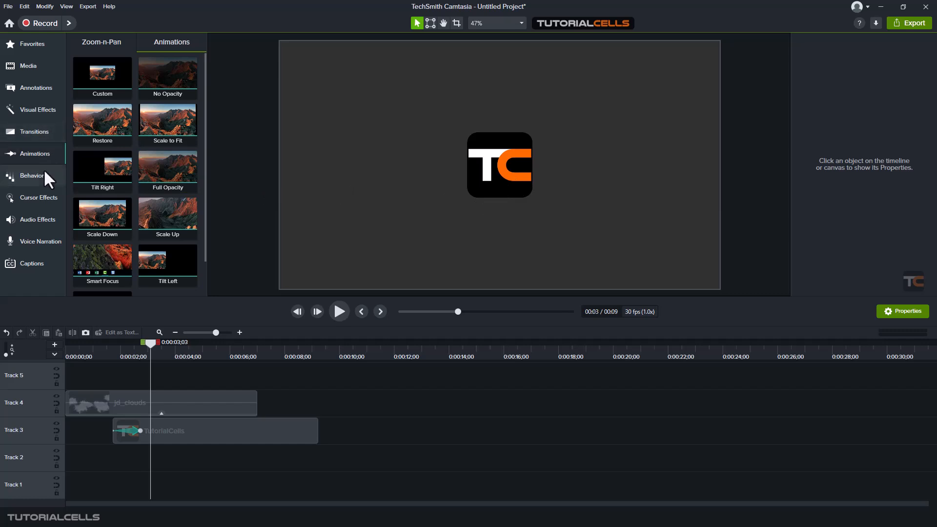
# Add Cursor Path Creator to the clouds clip with a hand cursor scaled to 821%
pyautogui.click(39, 113)
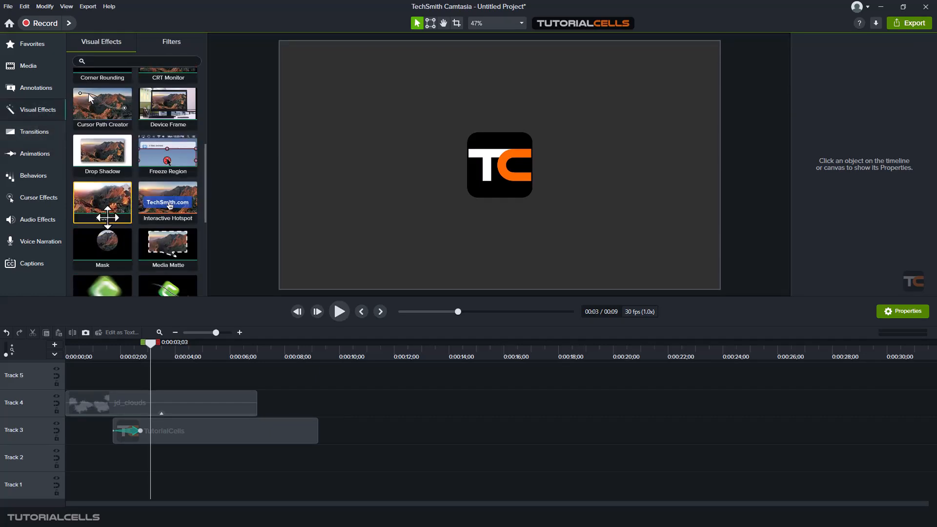
pyautogui.scroll(-5, 108, 217)
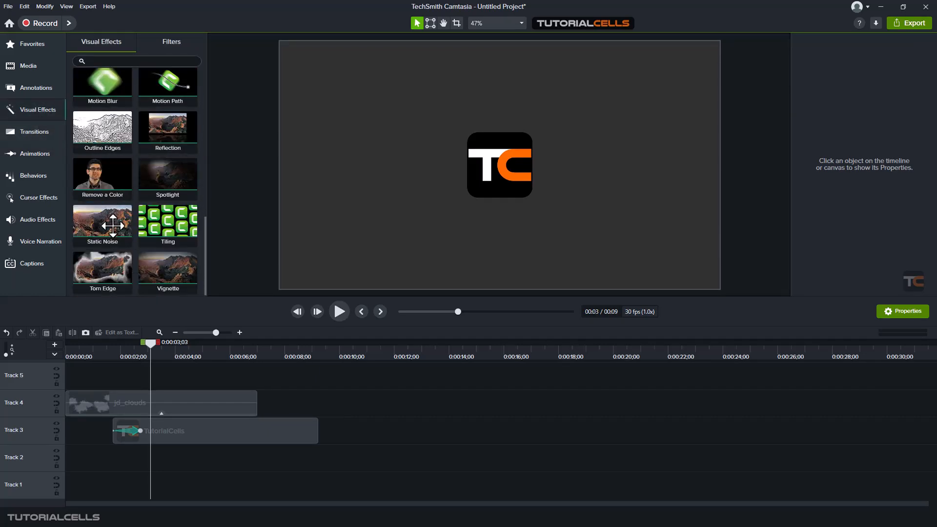
pyautogui.scroll(5, 113, 225)
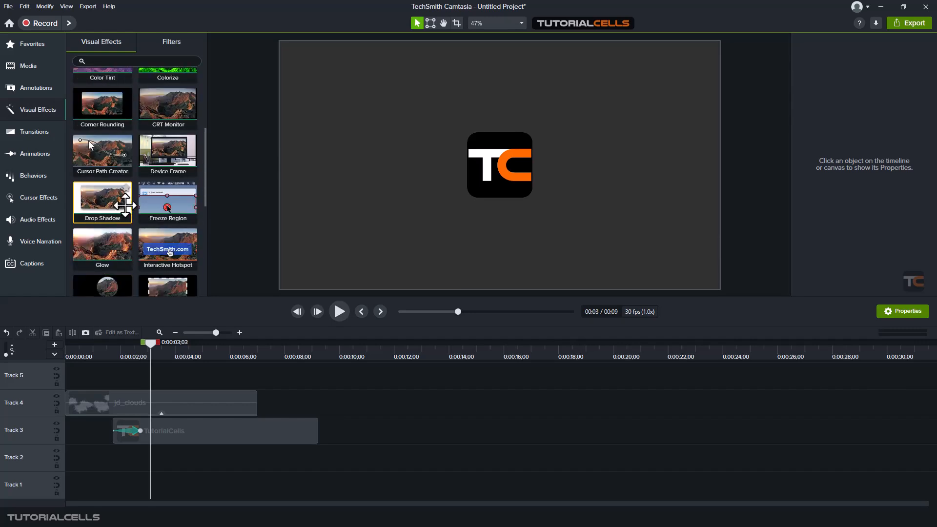
pyautogui.moveTo(108, 152); pyautogui.dragTo(483, 222)
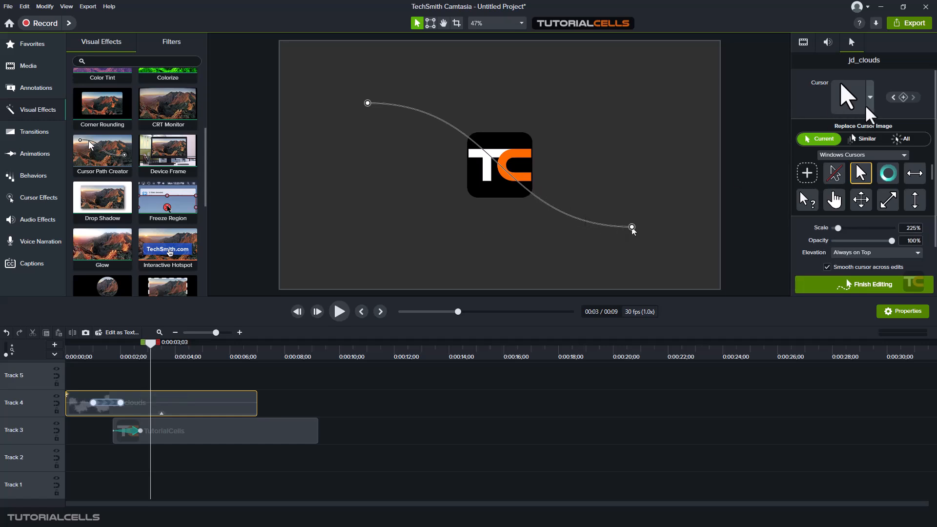
pyautogui.scroll(-2, 838, 205)
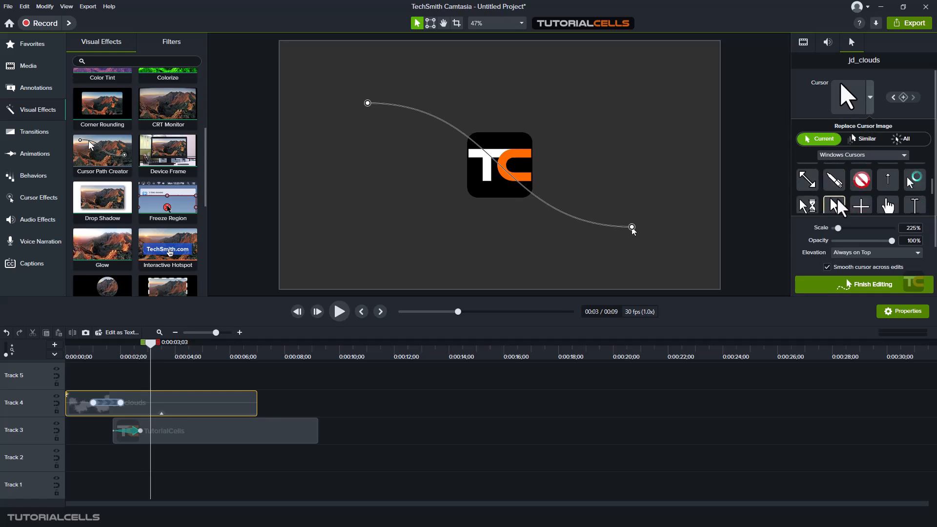
pyautogui.scroll(-3, 835, 200)
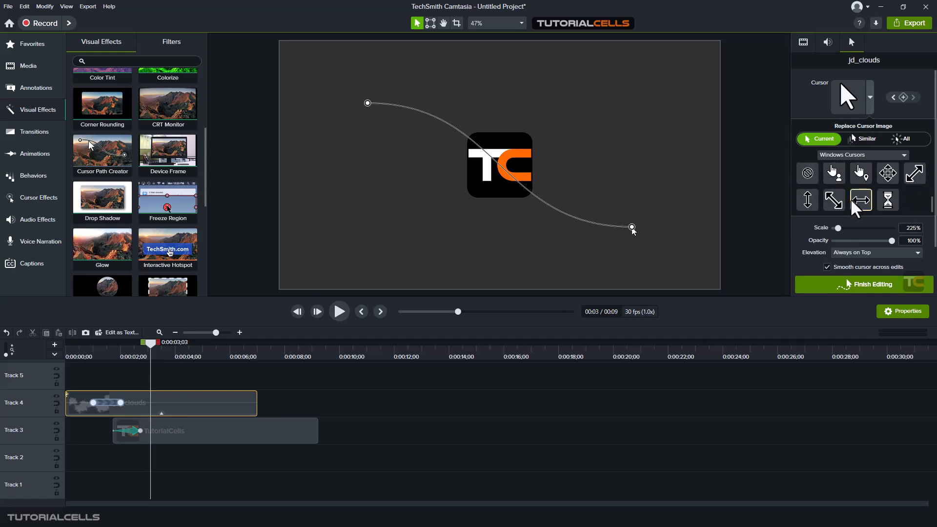
pyautogui.scroll(3, 853, 207)
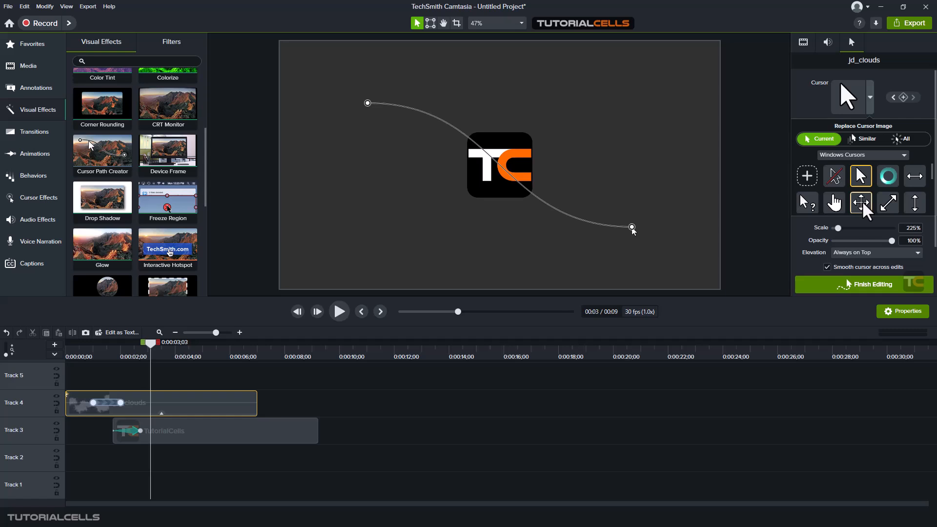
pyautogui.click(834, 202)
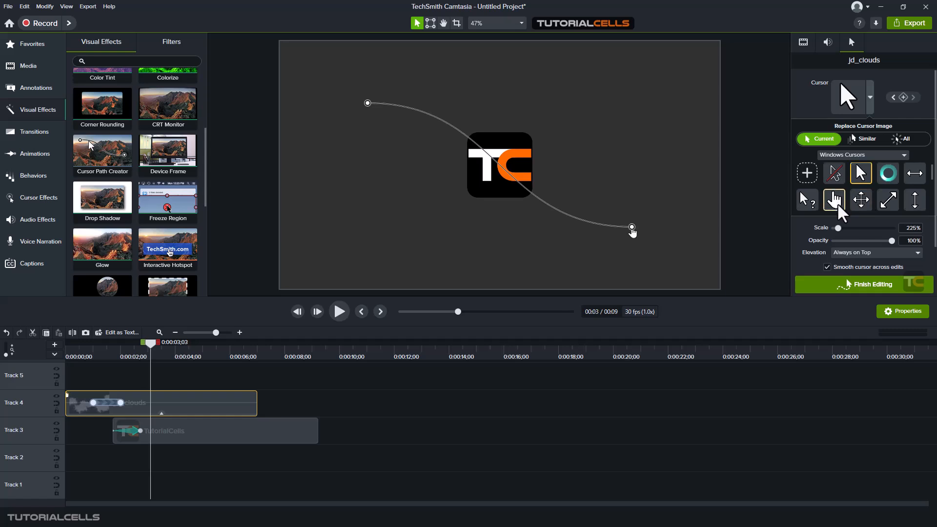
pyautogui.click(823, 138)
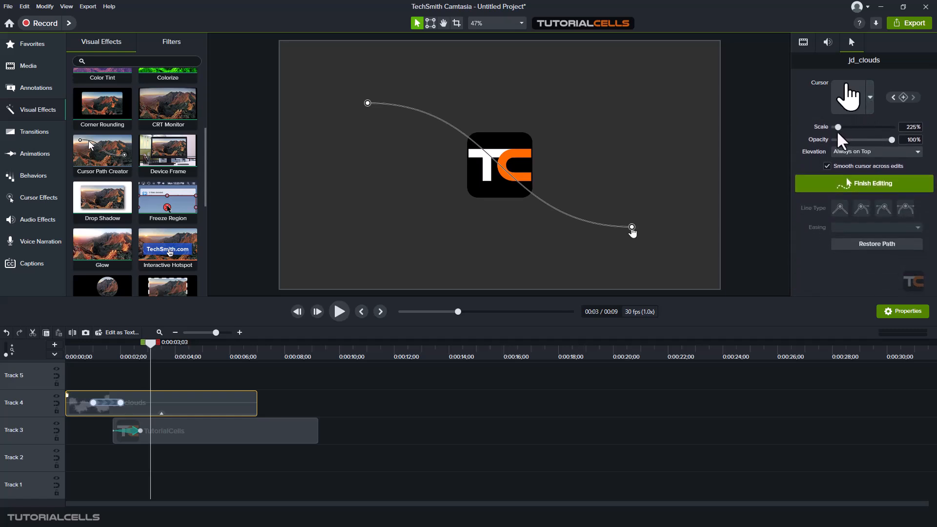
pyautogui.moveTo(837, 128); pyautogui.dragTo(856, 128)
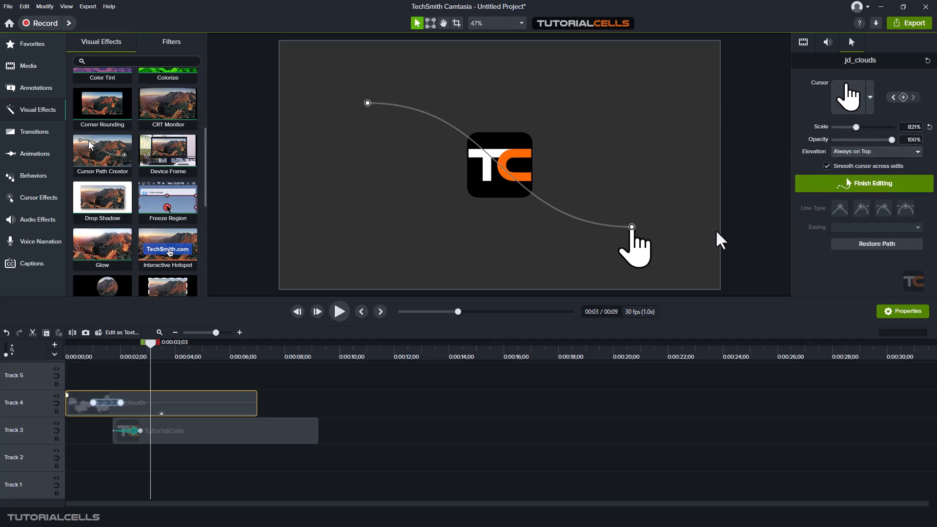
# Move the cursor path's start point beside the TC logo and shift its keyframe later
pyautogui.scroll(-1, 605, 231)
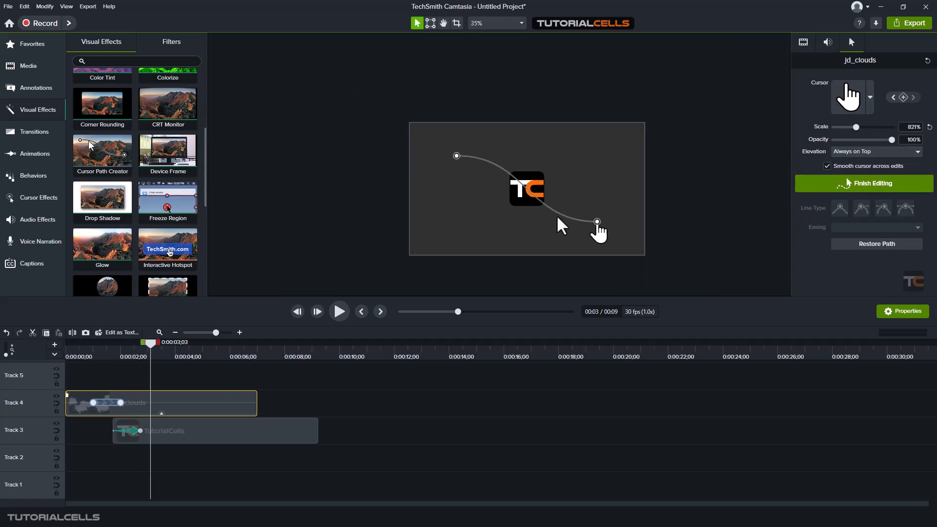
pyautogui.moveTo(596, 222); pyautogui.dragTo(542, 267)
pyautogui.moveTo(456, 155); pyautogui.dragTo(531, 192)
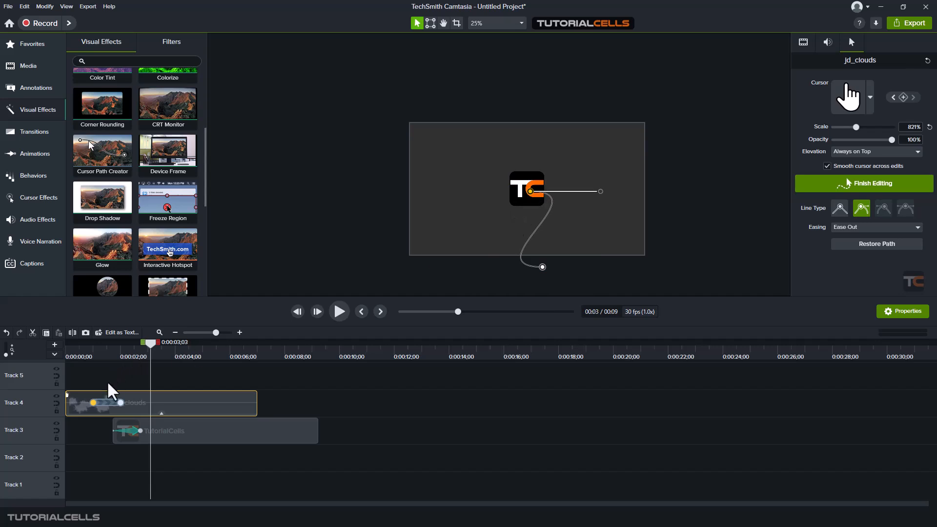
pyautogui.moveTo(106, 403); pyautogui.dragTo(128, 404)
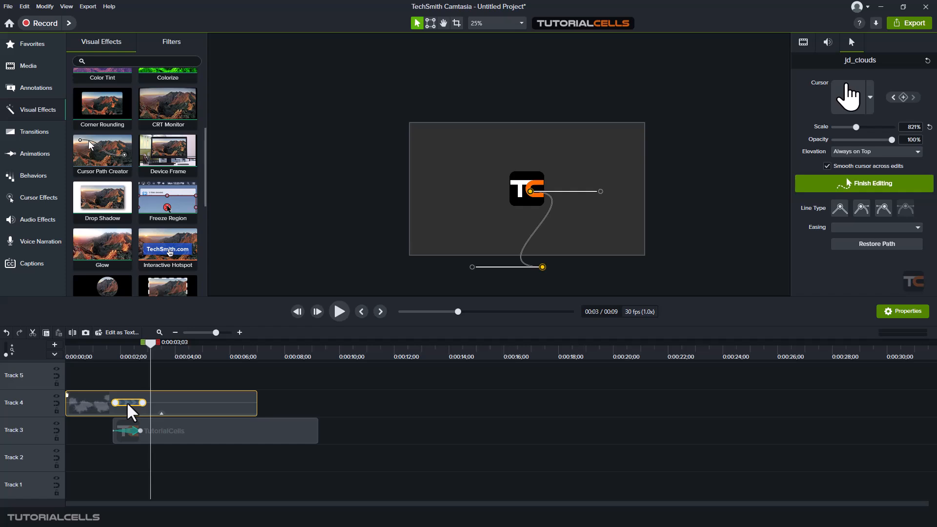
pyautogui.moveTo(150, 349); pyautogui.dragTo(113, 359)
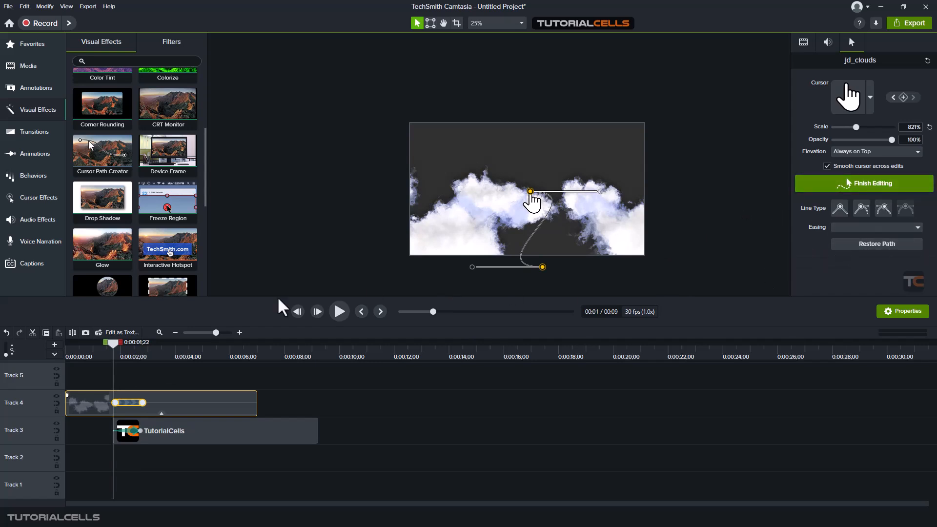
# Reposition the cursor path's start point lower in the frame and its end between the clouds
pyautogui.click(115, 403)
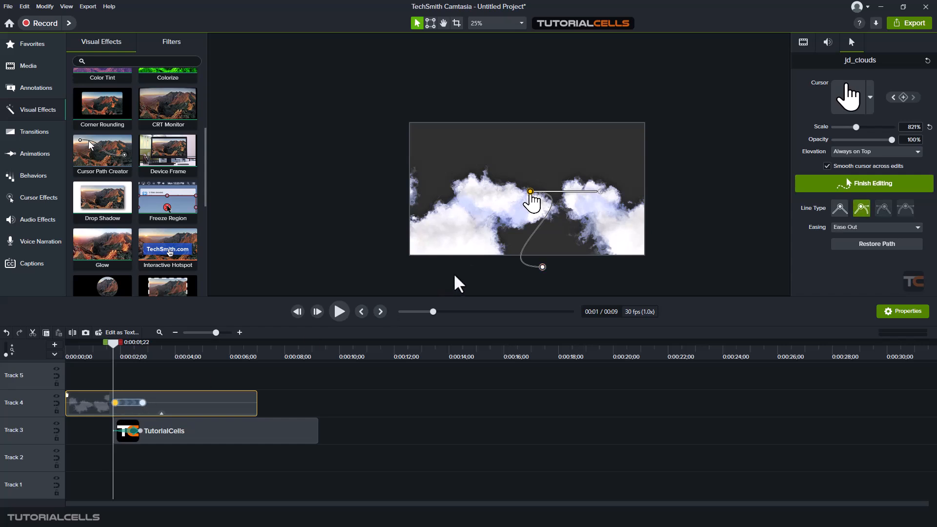
pyautogui.moveTo(543, 266); pyautogui.dragTo(564, 161)
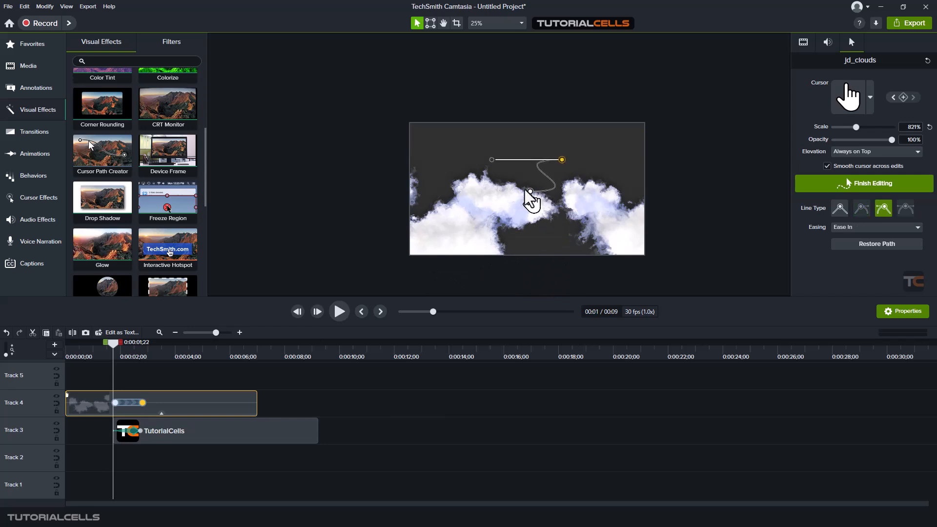
pyautogui.moveTo(532, 203); pyautogui.dragTo(519, 266)
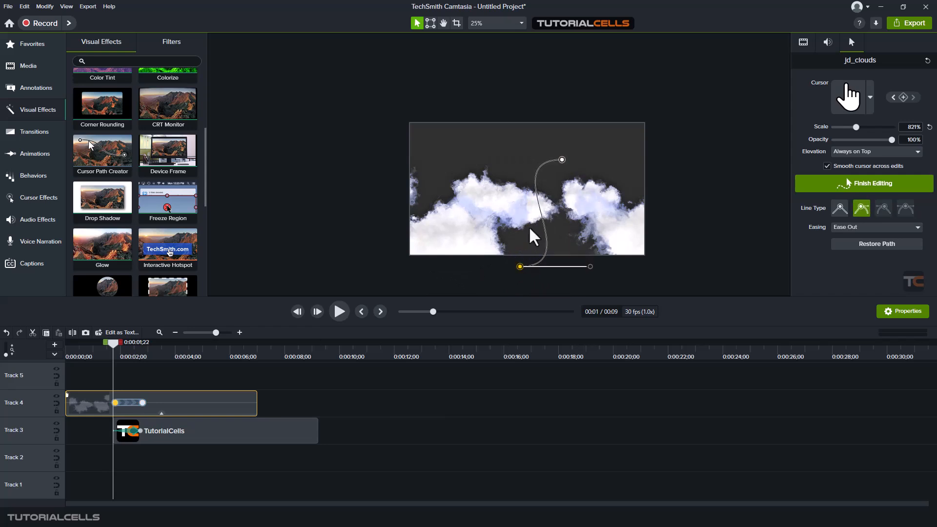
pyautogui.moveTo(562, 162); pyautogui.dragTo(544, 198)
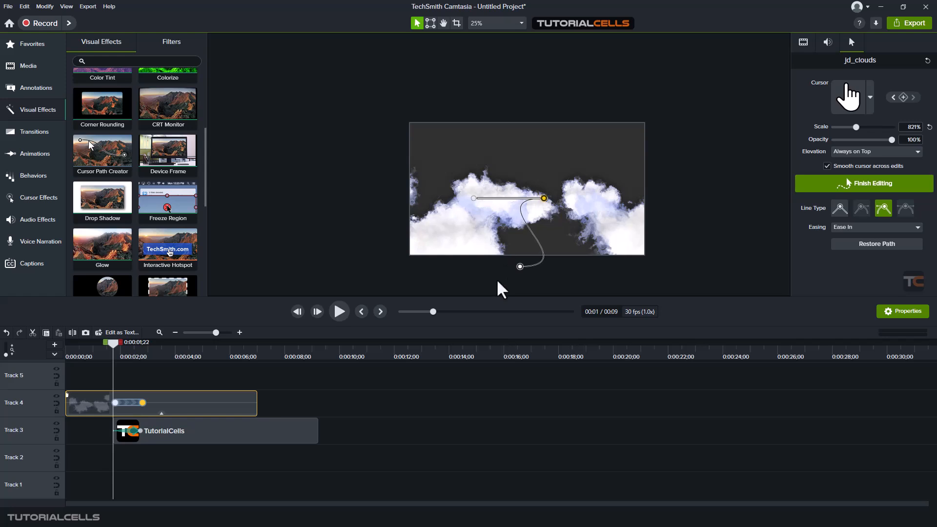
pyautogui.moveTo(518, 267); pyautogui.dragTo(514, 273)
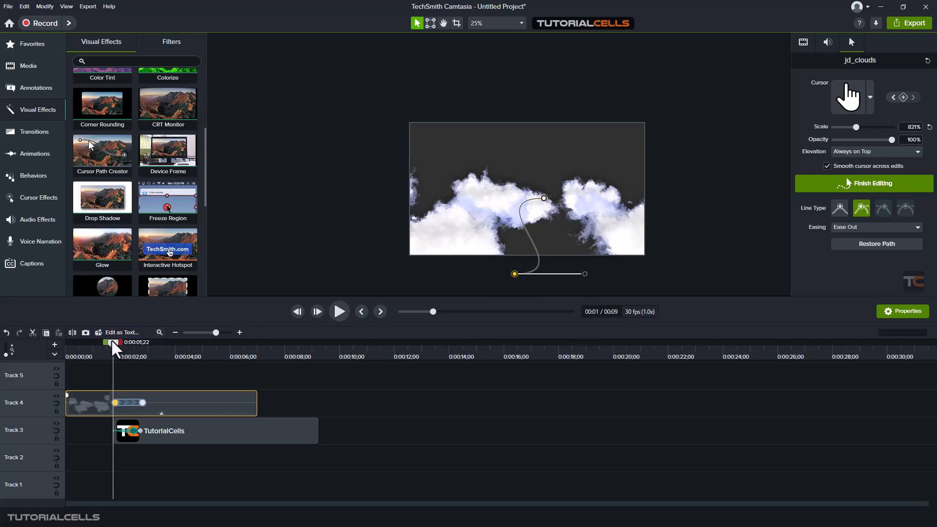
pyautogui.moveTo(100, 350); pyautogui.dragTo(143, 348)
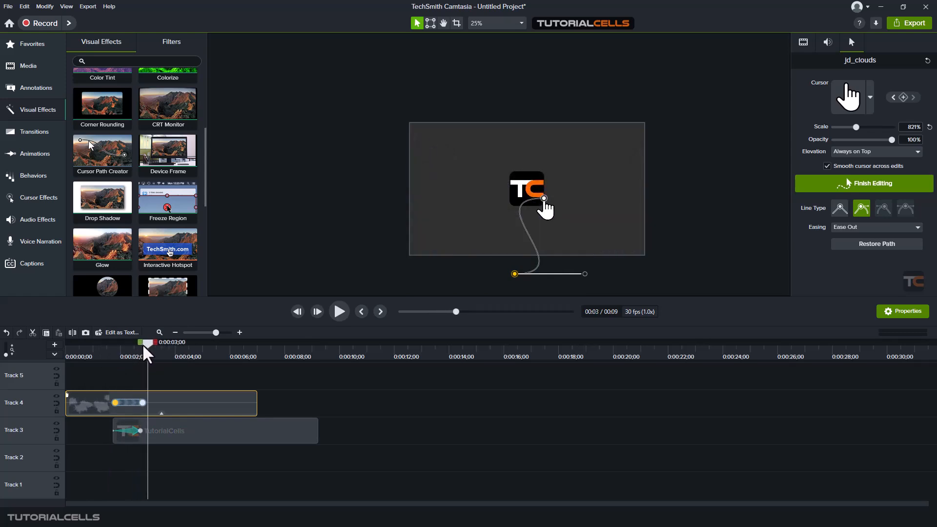
# Land the path's end point on the TC logo, curve its start, and preview the motion
pyautogui.moveTo(544, 197); pyautogui.dragTo(533, 194)
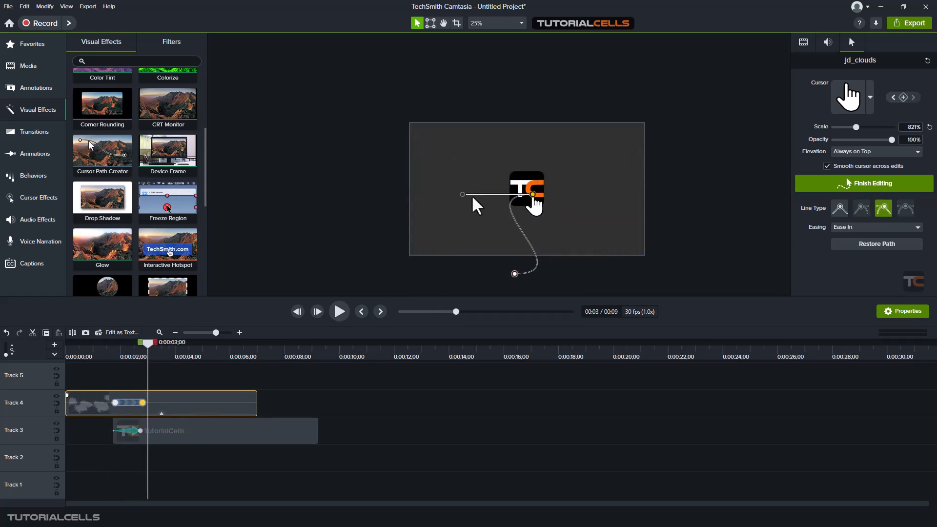
pyautogui.click(514, 273)
pyautogui.moveTo(585, 274); pyautogui.dragTo(532, 232)
pyautogui.moveTo(147, 343); pyautogui.dragTo(113, 343)
pyautogui.click(339, 312)
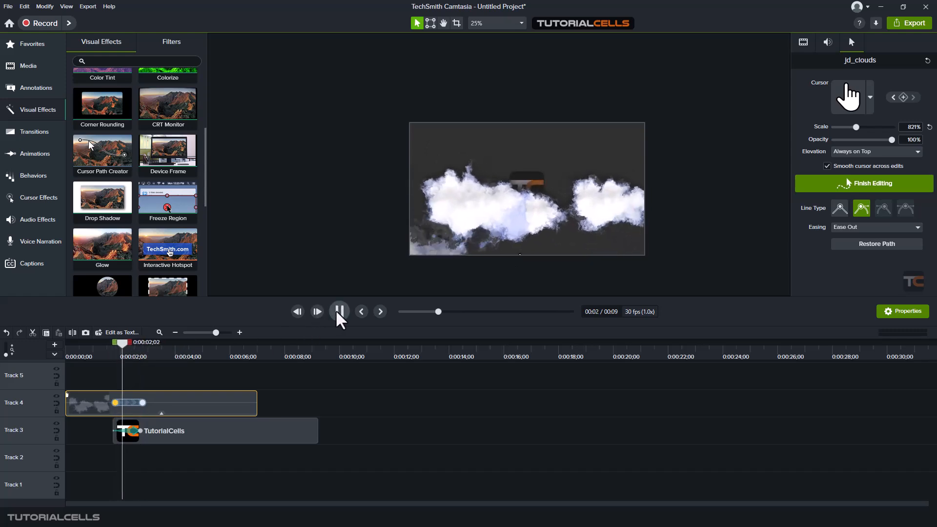
pyautogui.click(339, 313)
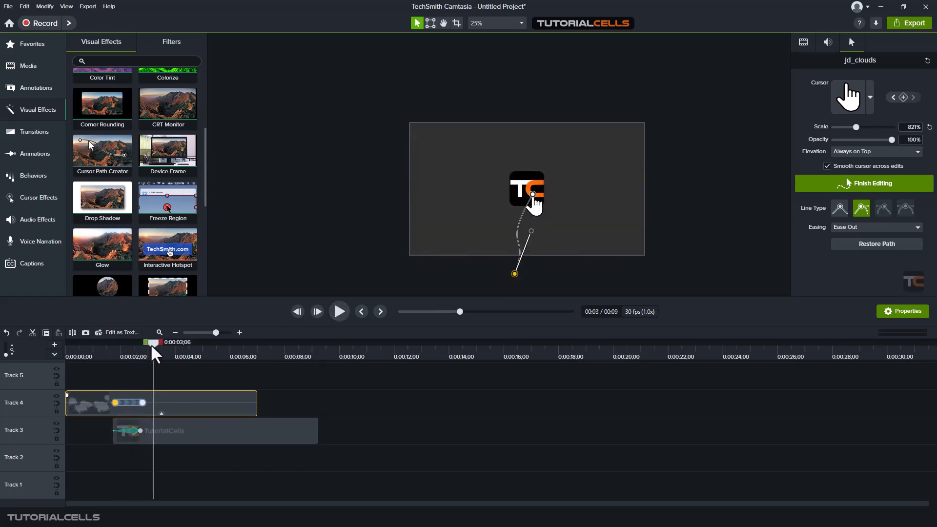
pyautogui.moveTo(152, 348)
pyautogui.mouseDown()
pyautogui.moveTo(116, 347)
pyautogui.moveTo(154, 347)
pyautogui.mouseUp()
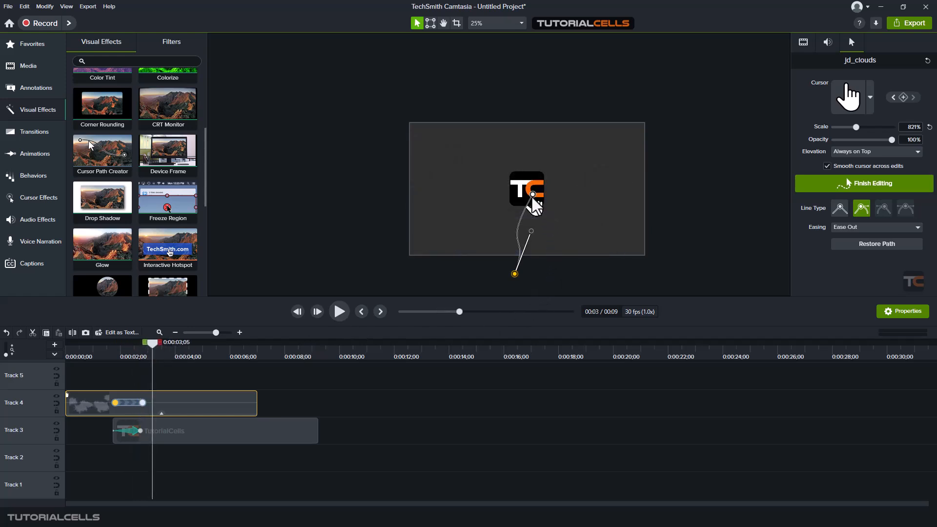
# Shrink the hand cursor to 772% at the logo end point and add a Custom animation to jd_clouds
pyautogui.click(534, 195)
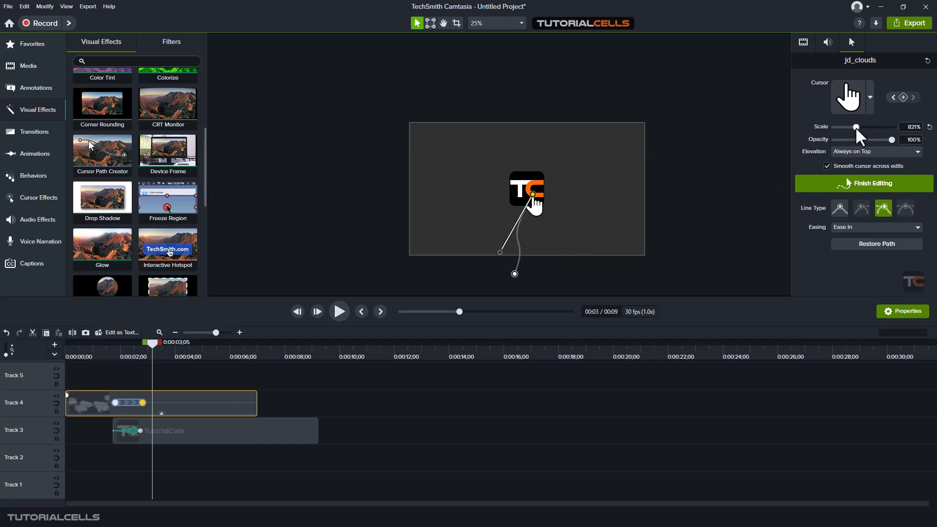
pyautogui.moveTo(855, 130); pyautogui.dragTo(850, 131)
pyautogui.scroll(3, 106, 121)
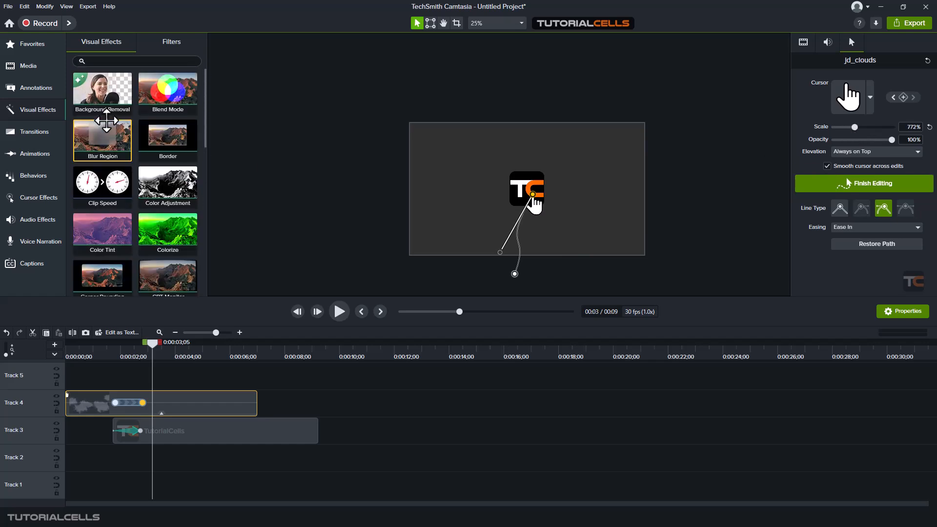
pyautogui.click(32, 153)
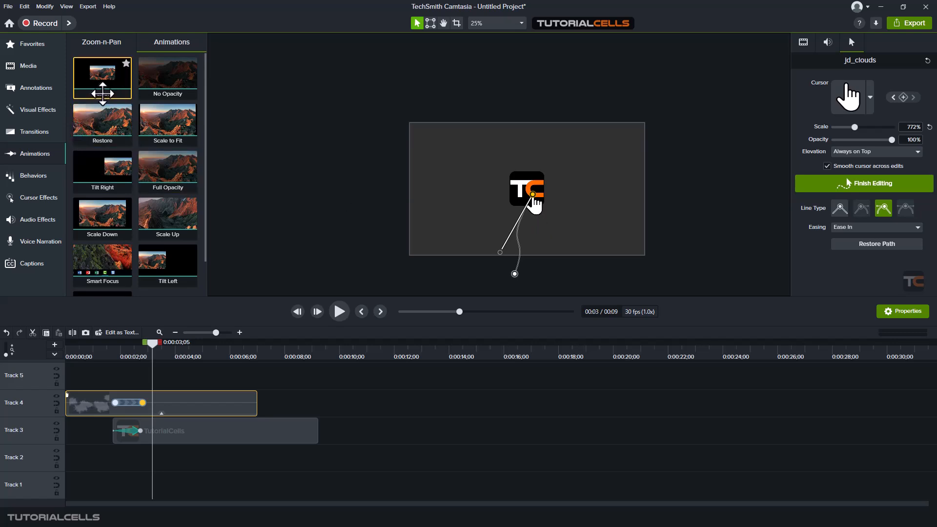
pyautogui.moveTo(102, 78); pyautogui.dragTo(170, 403)
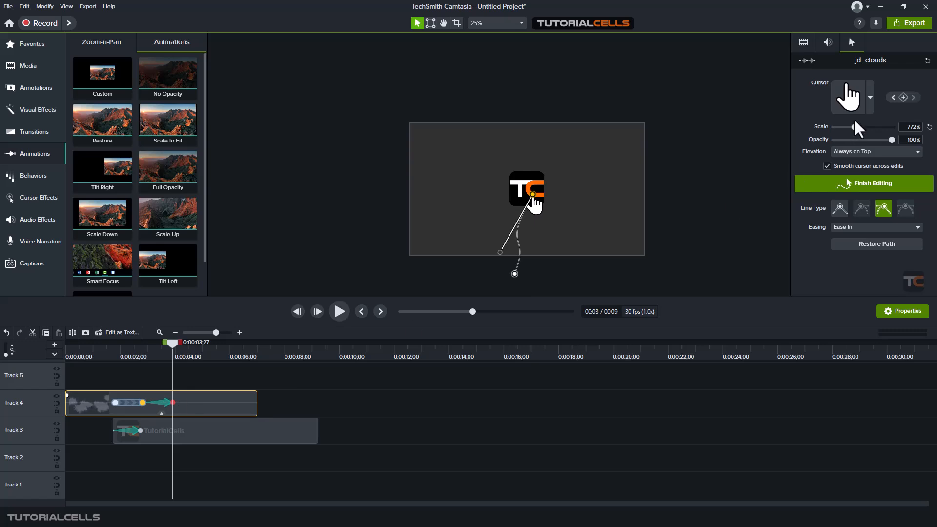
# Reset the cursor to 628%, add a second Custom animation to jd_clouds, and grow the cursor to about 901% at its end
pyautogui.moveTo(854, 127); pyautogui.dragTo(849, 128)
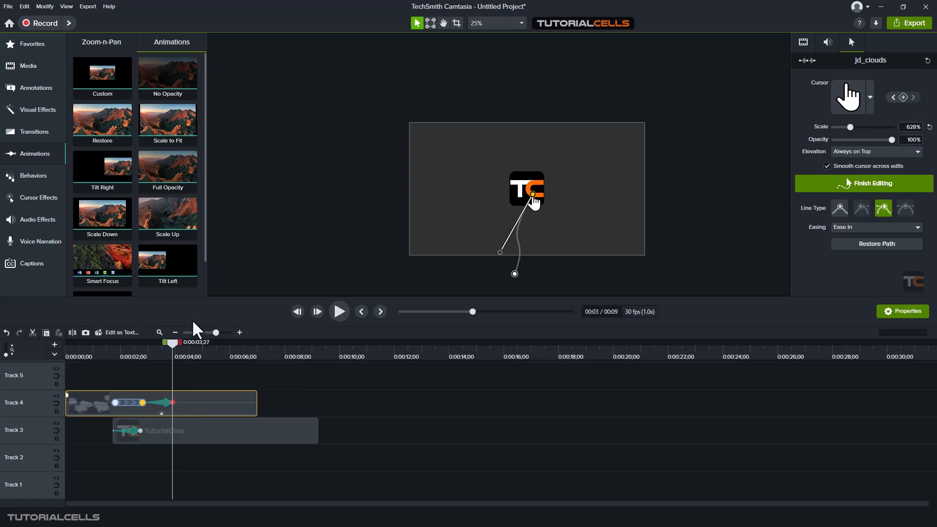
pyautogui.moveTo(175, 347)
pyautogui.mouseDown()
pyautogui.moveTo(148, 335)
pyautogui.moveTo(169, 335)
pyautogui.moveTo(147, 334)
pyautogui.moveTo(172, 334)
pyautogui.moveTo(145, 335)
pyautogui.moveTo(184, 334)
pyautogui.mouseUp()
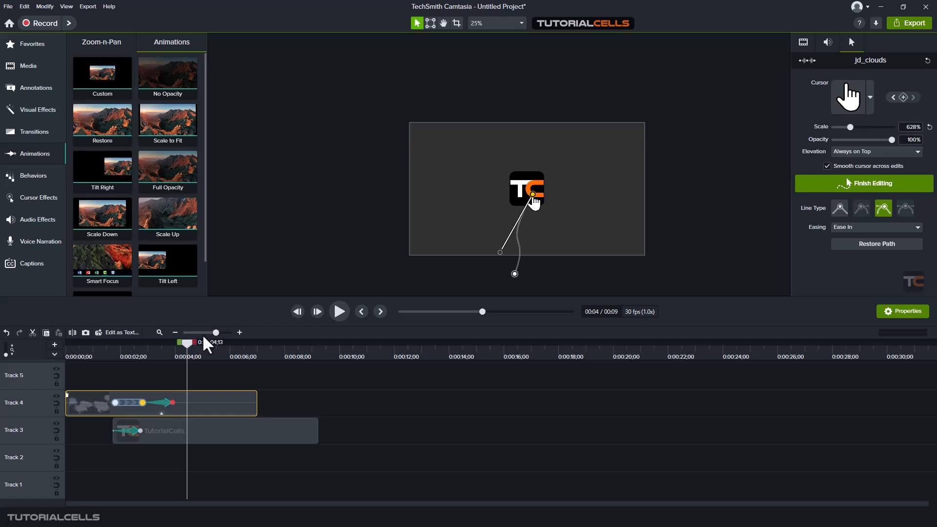
pyautogui.moveTo(103, 73); pyautogui.dragTo(196, 402)
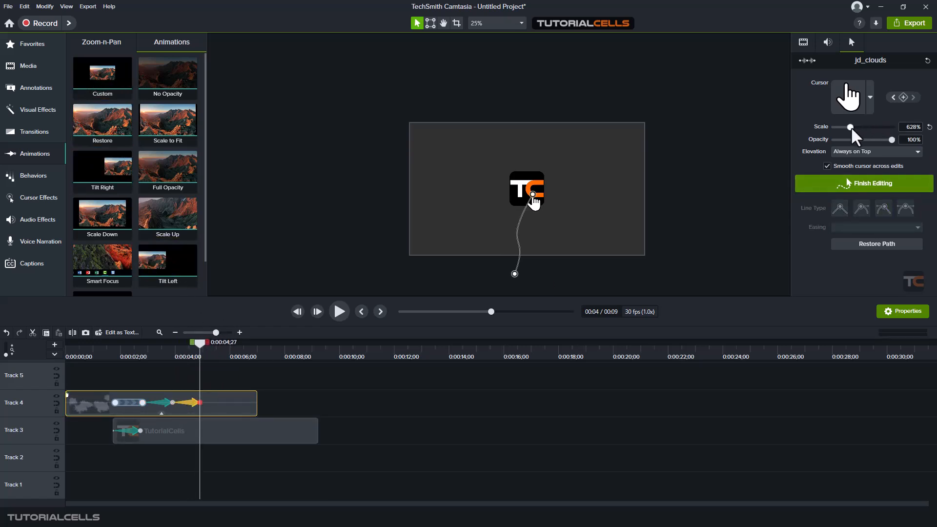
pyautogui.moveTo(851, 127); pyautogui.dragTo(858, 127)
pyautogui.moveTo(197, 341); pyautogui.dragTo(172, 341)
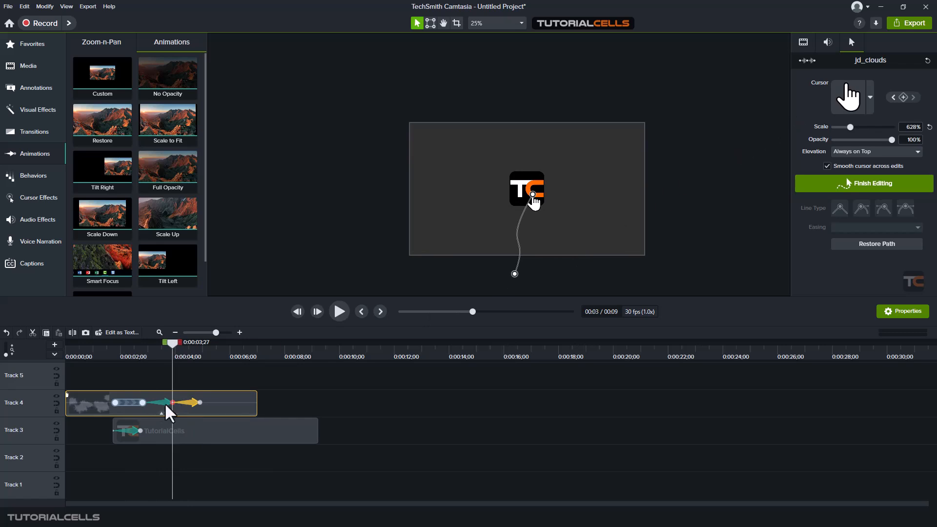
pyautogui.moveTo(173, 346); pyautogui.dragTo(193, 344)
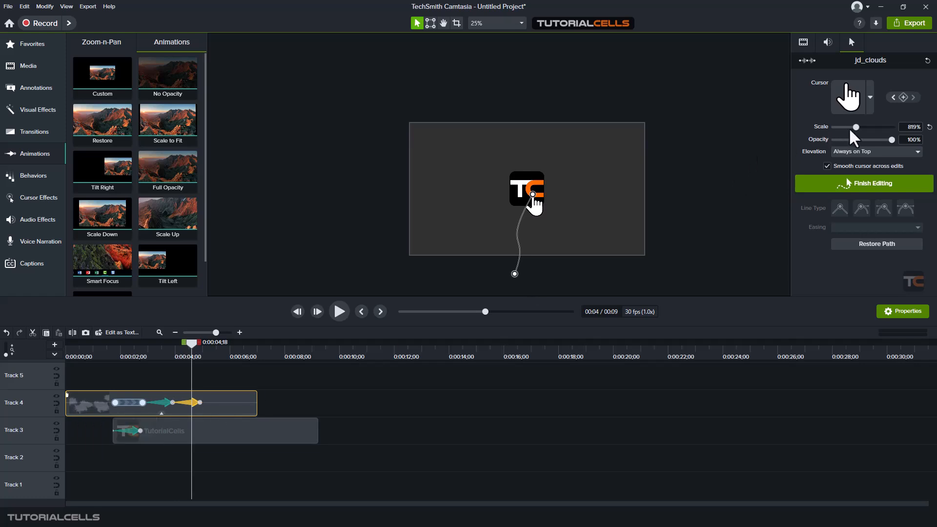
pyautogui.moveTo(195, 342); pyautogui.dragTo(145, 347)
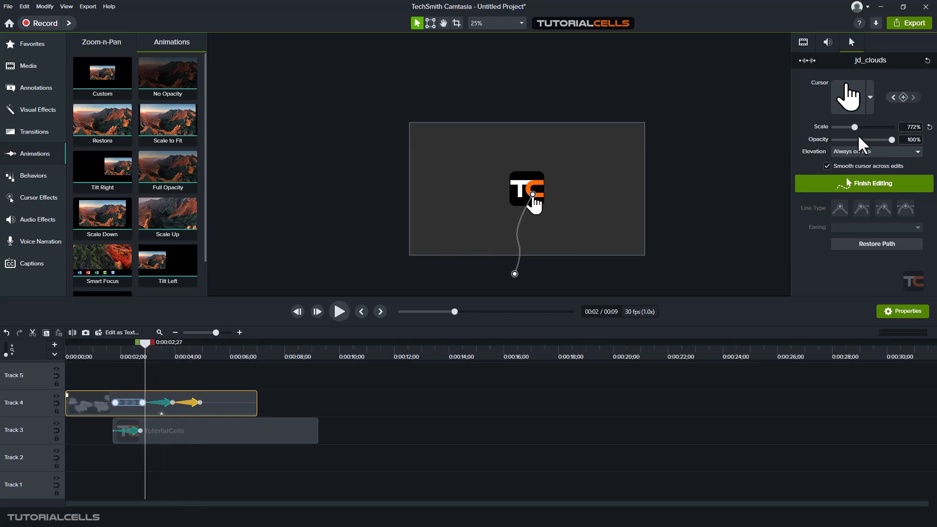
pyautogui.moveTo(853, 127); pyautogui.dragTo(858, 126)
pyautogui.moveTo(151, 340); pyautogui.dragTo(113, 342)
# Zoom the timeline in and shorten the cursor's second animation to end at 0:00:04;15
pyautogui.click(339, 312)
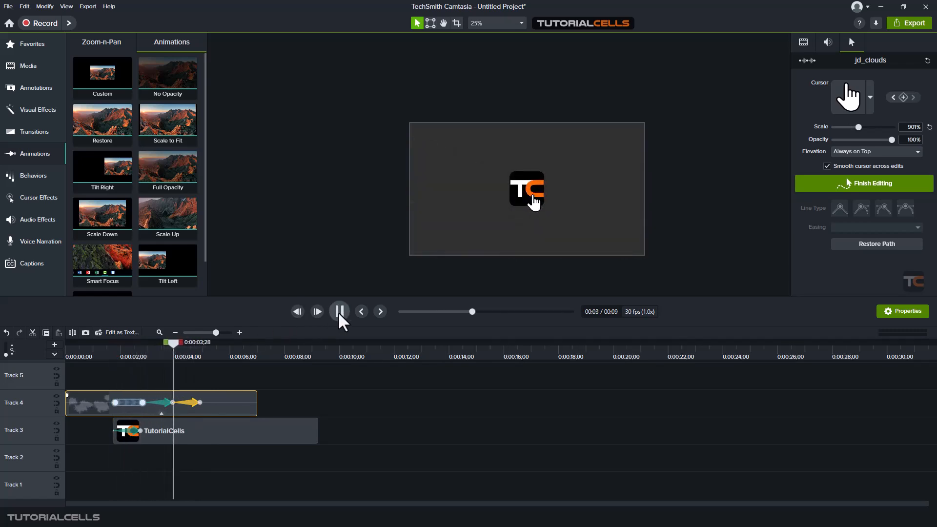
pyautogui.click(338, 312)
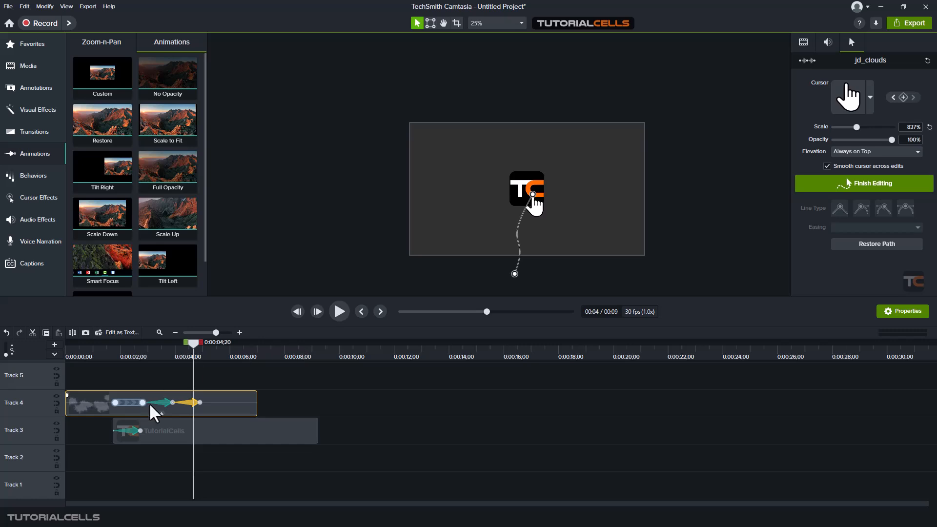
pyautogui.click(174, 402)
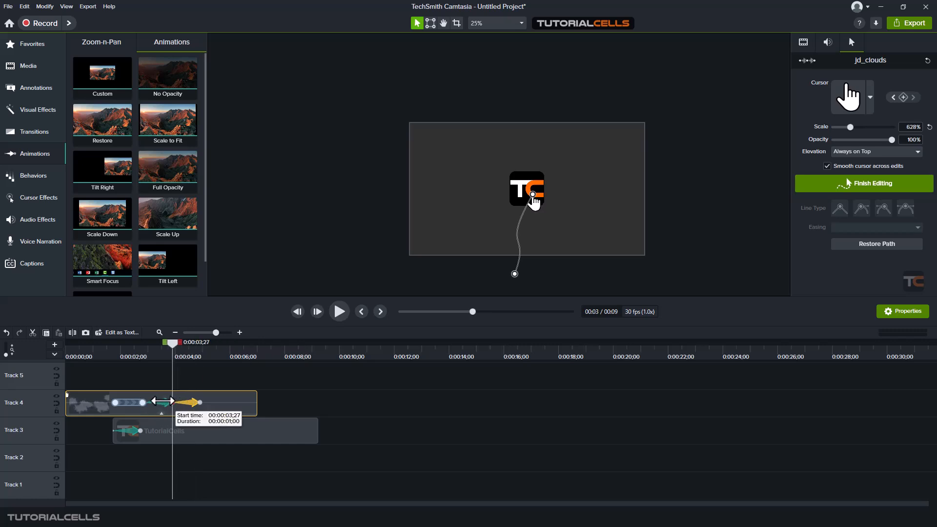
pyautogui.click(238, 333)
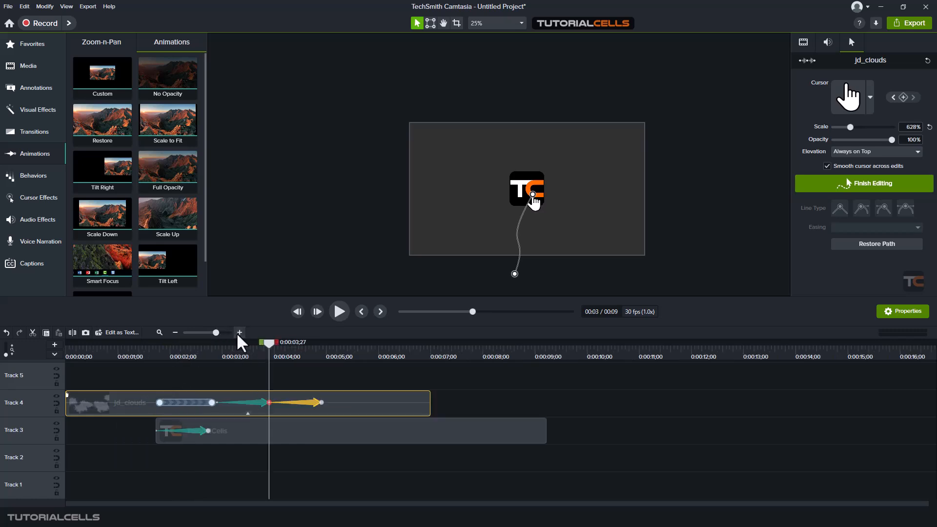
pyautogui.click(240, 344)
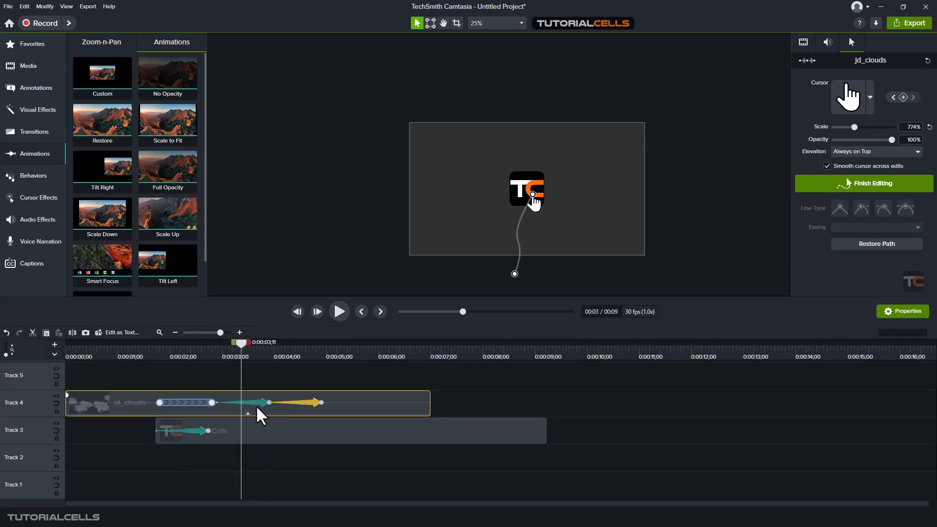
pyautogui.click(271, 403)
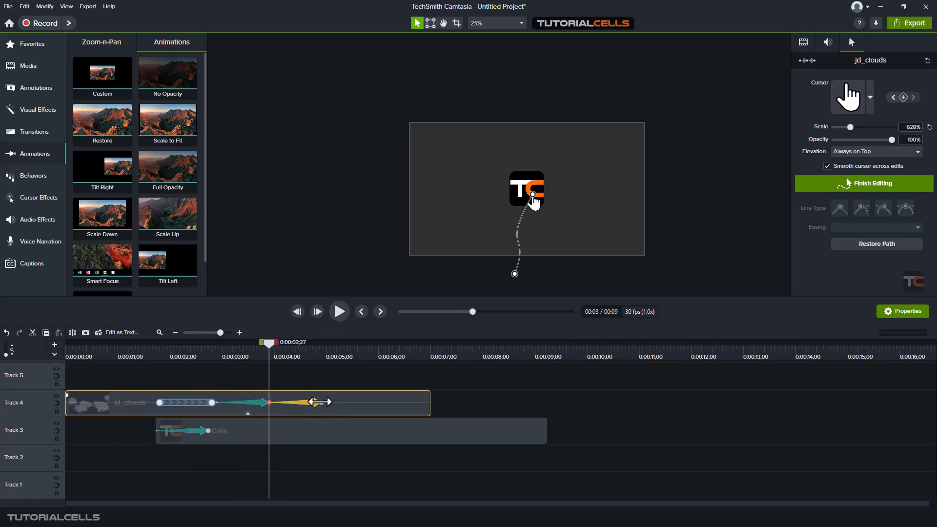
pyautogui.moveTo(321, 401); pyautogui.dragTo(258, 403)
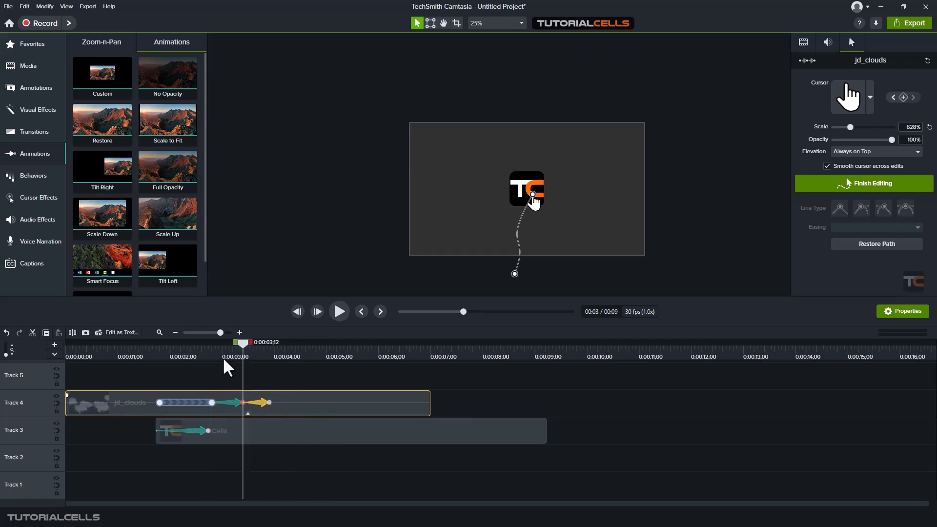
# Fade the hand cursor to 0% opacity at its end keyframe at 0:00:03;27
pyautogui.click(209, 350)
pyautogui.press('space')
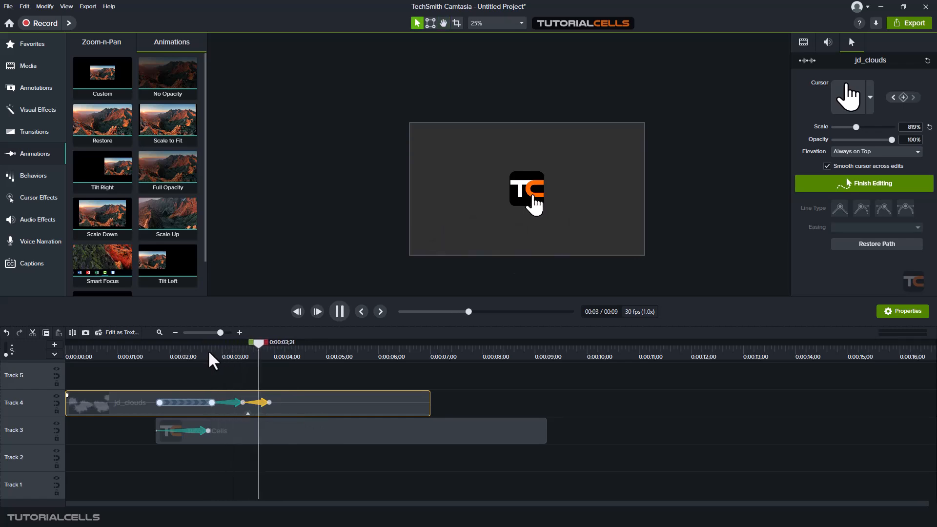
pyautogui.press('space')
pyautogui.moveTo(281, 344); pyautogui.dragTo(285, 345)
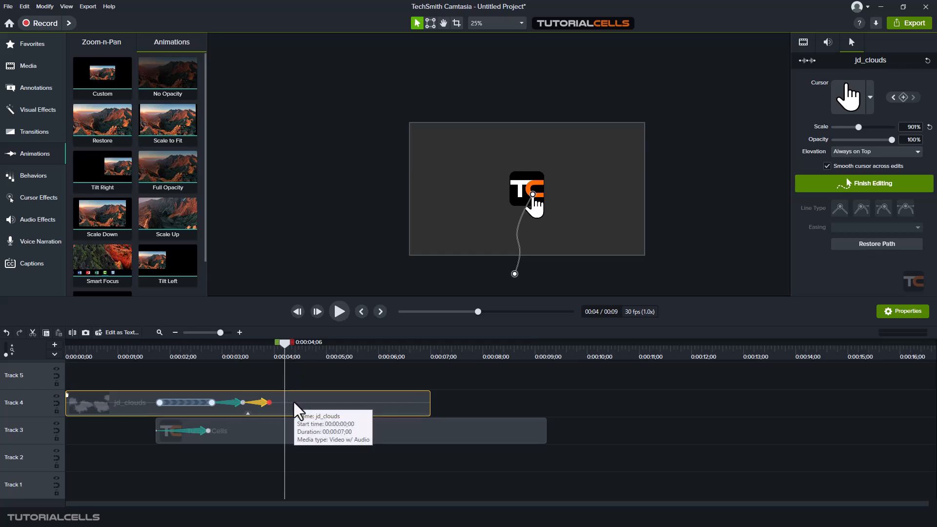
pyautogui.click(269, 402)
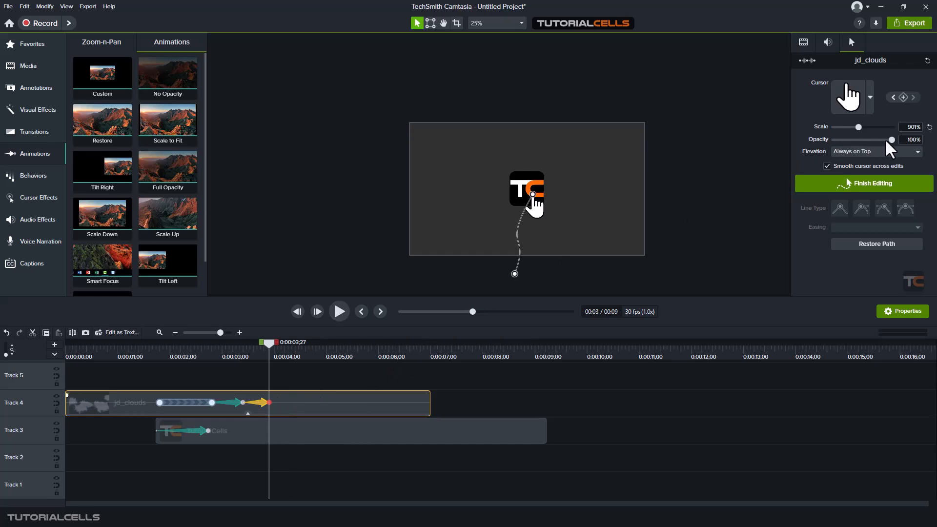
pyautogui.moveTo(891, 140); pyautogui.dragTo(834, 140)
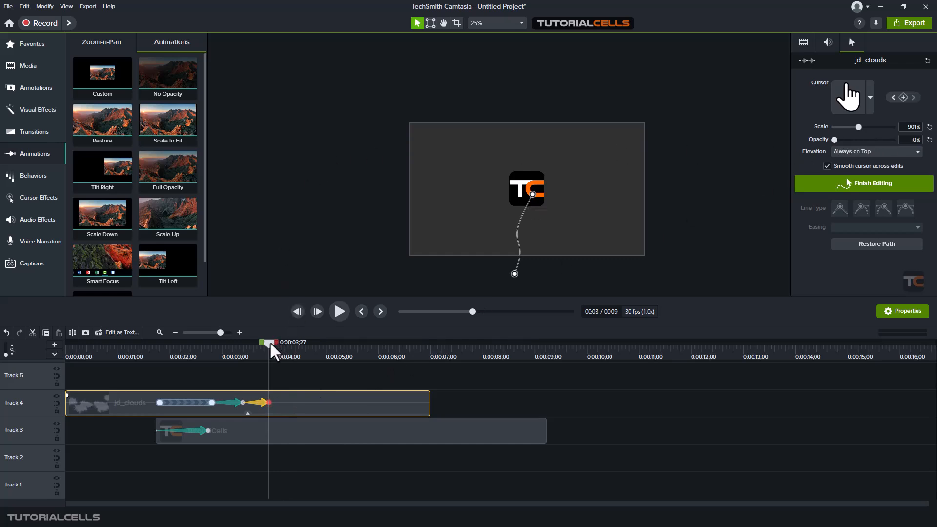
pyautogui.moveTo(270, 341)
pyautogui.mouseDown()
pyautogui.moveTo(224, 342)
pyautogui.moveTo(271, 343)
pyautogui.mouseUp()
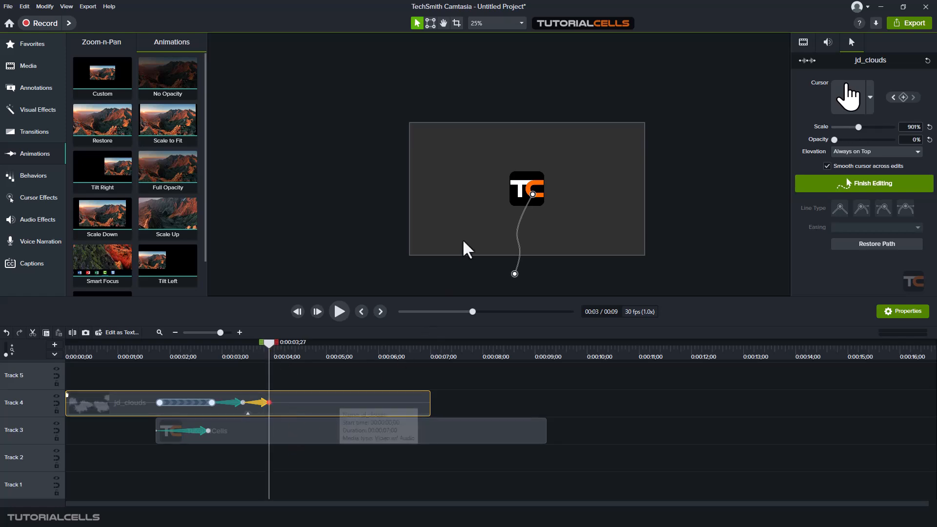
# Animate the TutorialCells logo to about 316% scale and 0% opacity, starting around 0:00:04;04
pyautogui.click(291, 435)
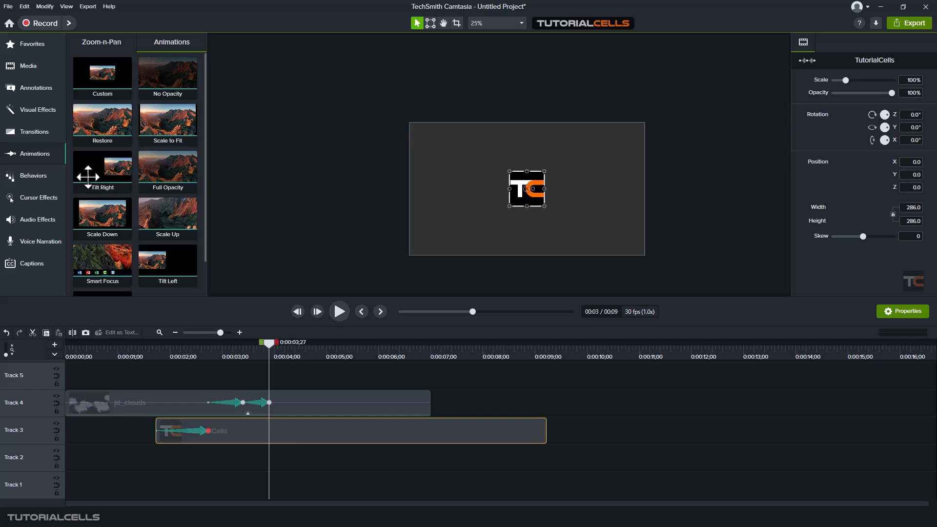
pyautogui.moveTo(100, 73); pyautogui.dragTo(300, 431)
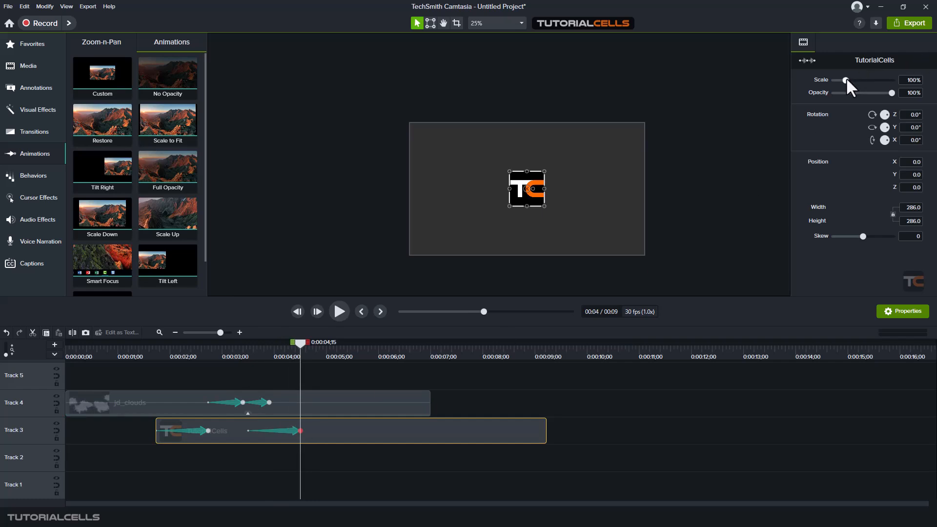
pyautogui.moveTo(845, 79); pyautogui.dragTo(808, 96)
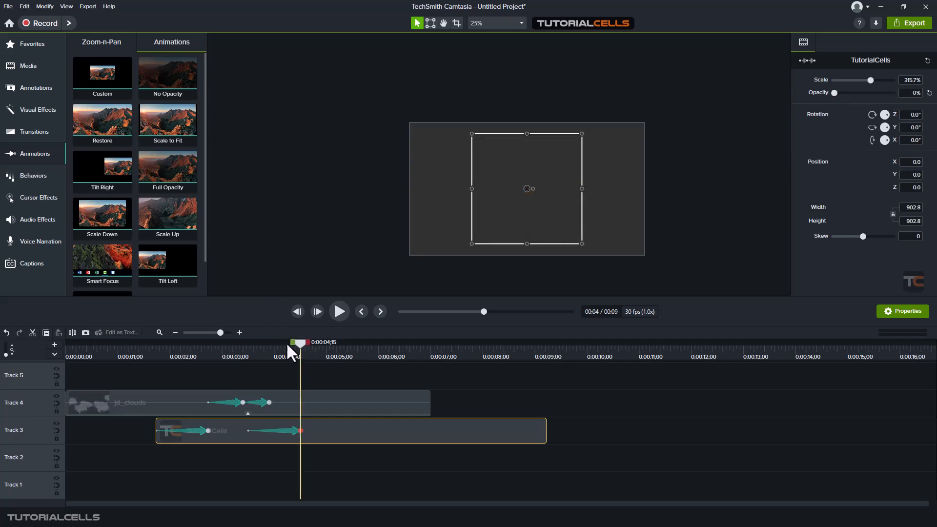
pyautogui.moveTo(287, 343); pyautogui.dragTo(247, 335)
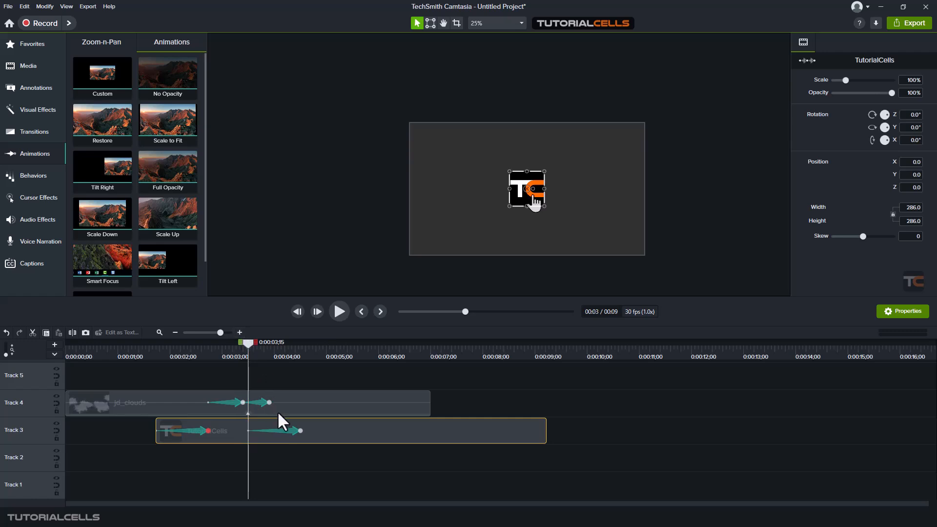
pyautogui.moveTo(248, 431); pyautogui.dragTo(310, 431)
pyautogui.moveTo(270, 346); pyautogui.dragTo(255, 333)
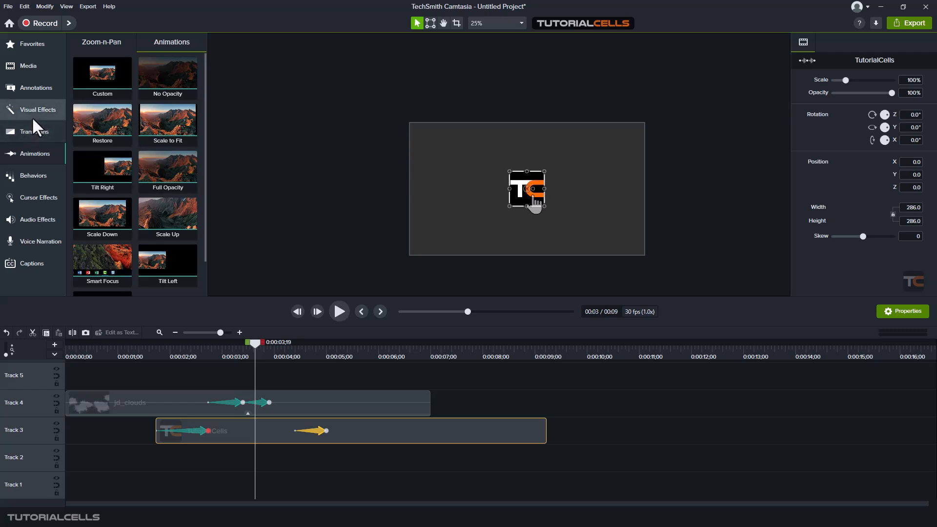
# Show the Shapes annotations with the Style filter set to All and browse the variants
pyautogui.click(30, 93)
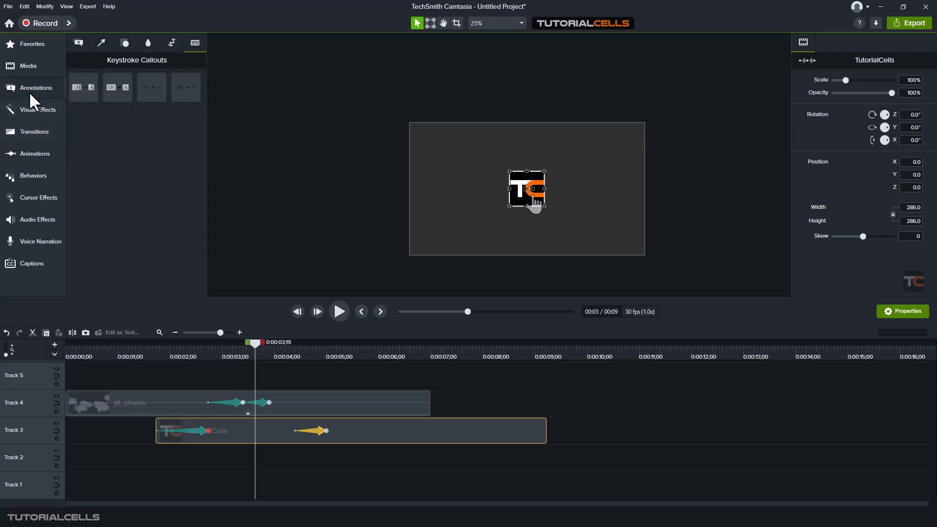
pyautogui.click(125, 43)
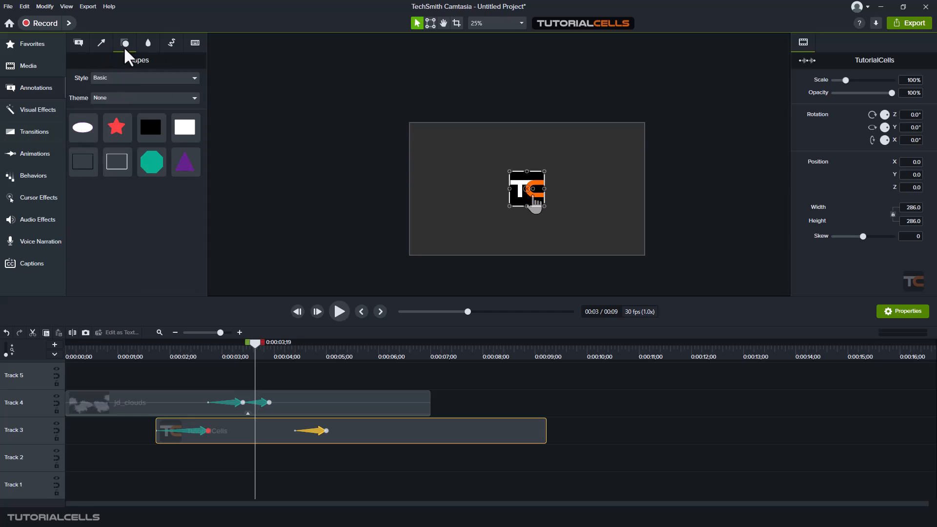
pyautogui.click(129, 78)
pyautogui.click(127, 95)
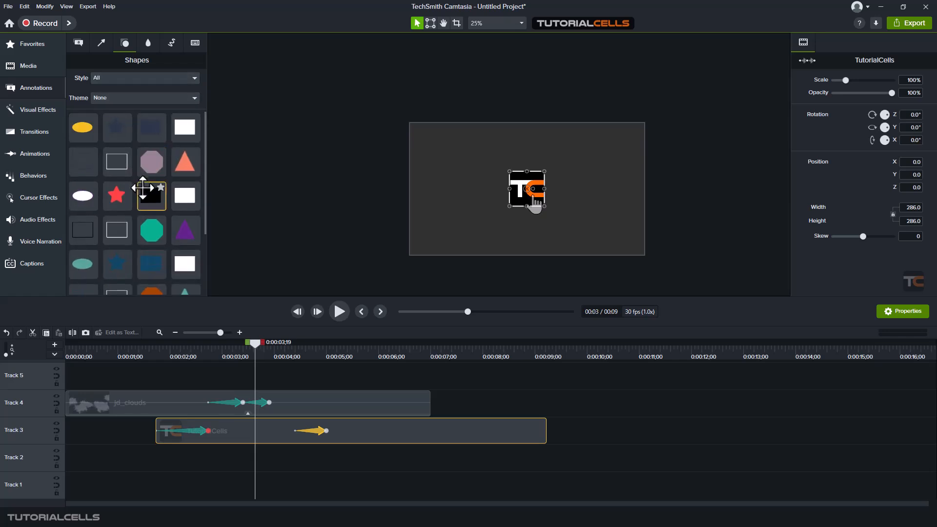
pyautogui.scroll(-2, 137, 209)
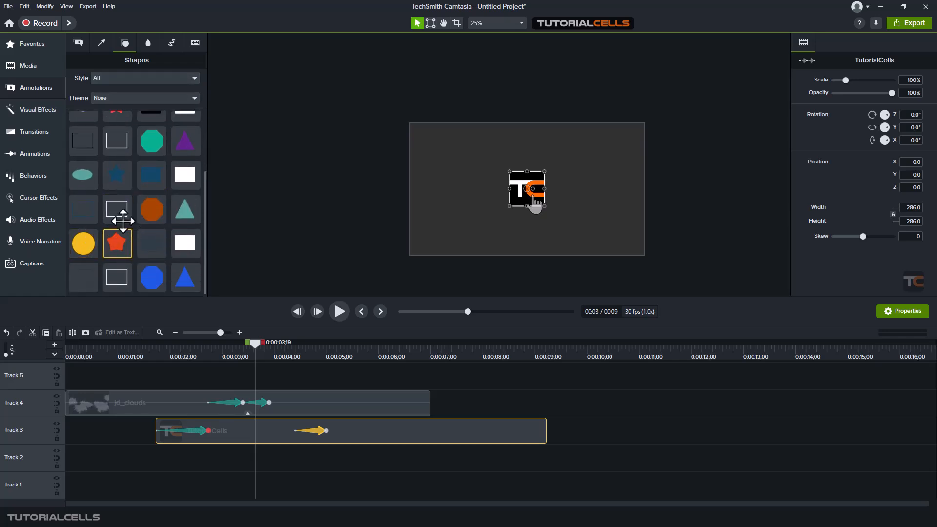
pyautogui.scroll(2, 125, 184)
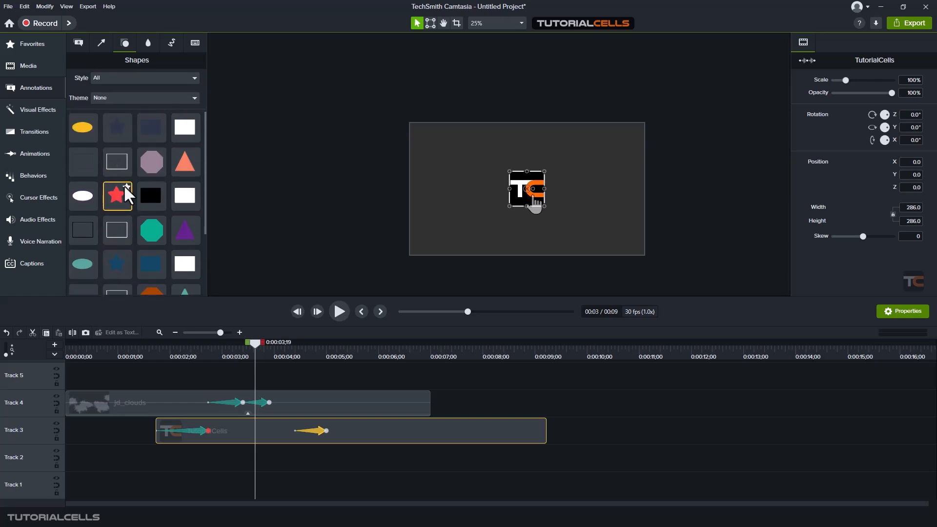
pyautogui.scroll(1, 146, 157)
pyautogui.scroll(-3, 86, 156)
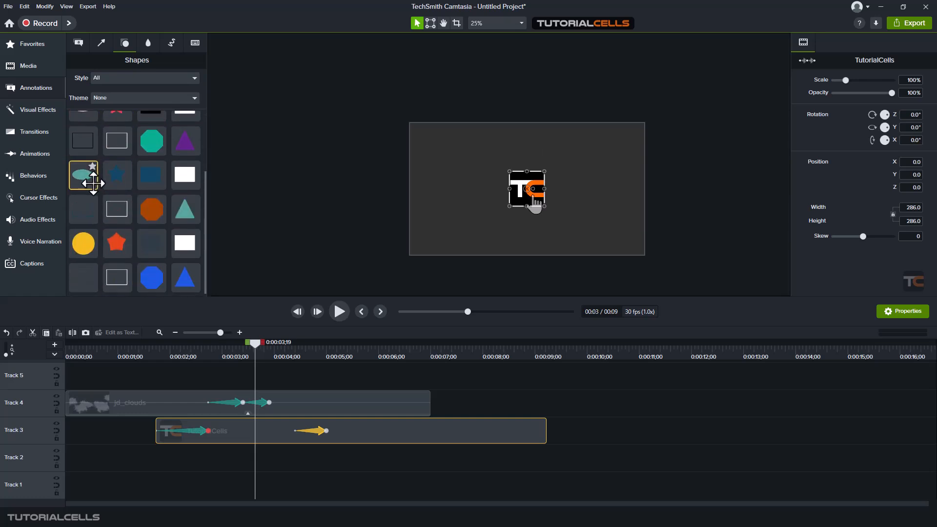
# Add a yellow circle at the canvas centre and shorten its clip on the timeline
pyautogui.moveTo(83, 249); pyautogui.dragTo(526, 188)
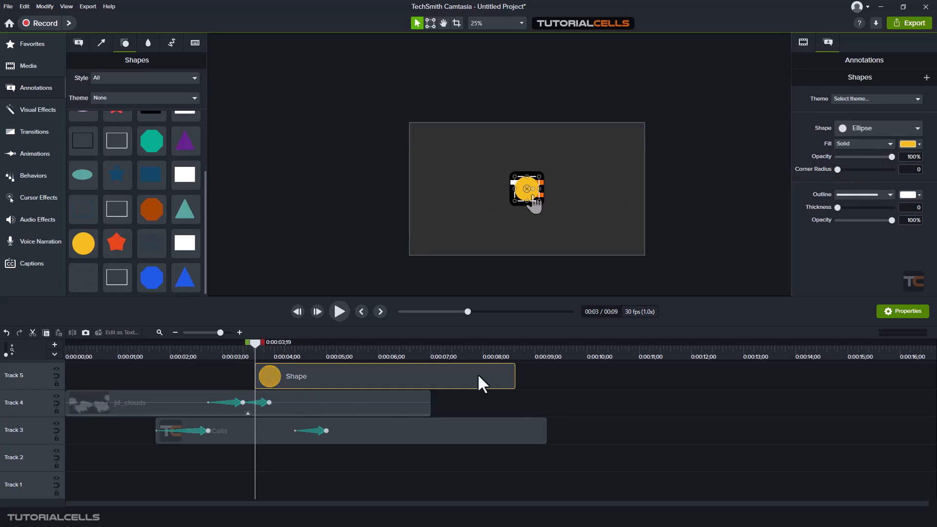
pyautogui.moveTo(513, 377); pyautogui.dragTo(303, 376)
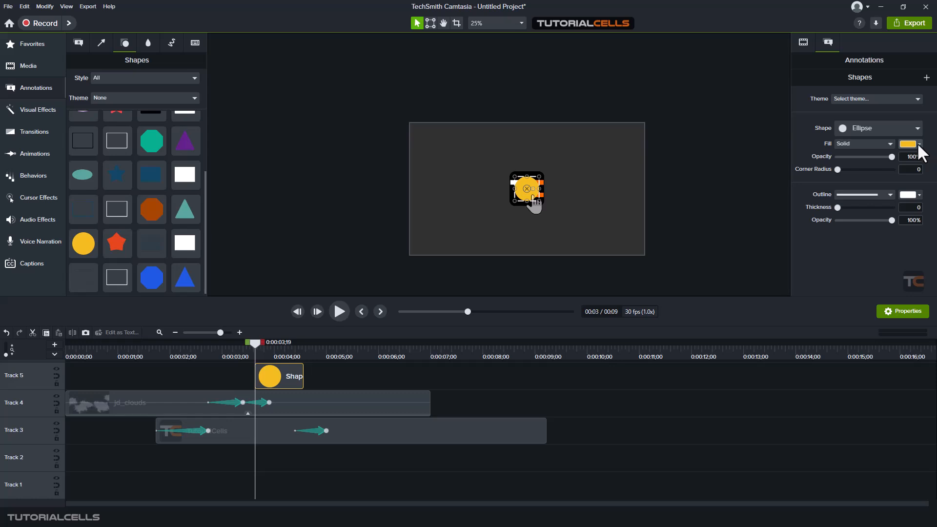
pyautogui.click(917, 143)
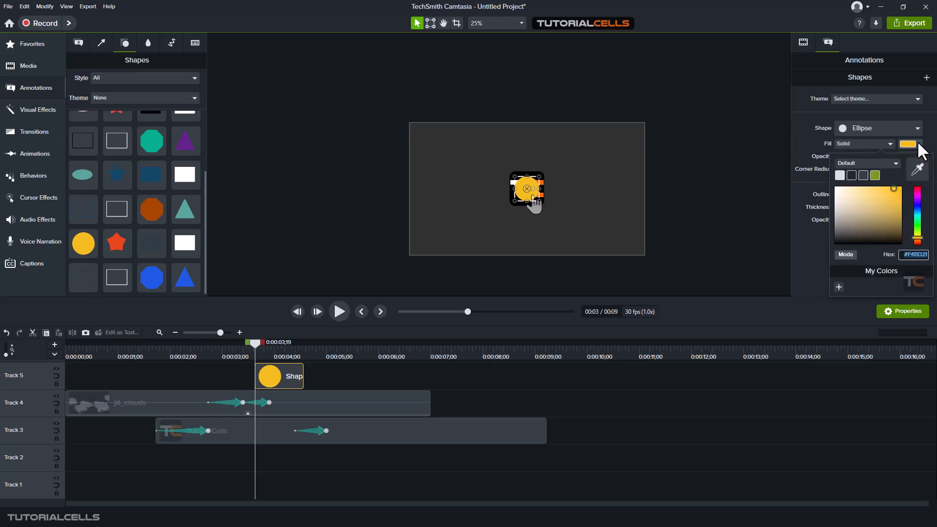
pyautogui.click(869, 163)
pyautogui.click(868, 163)
pyautogui.click(868, 143)
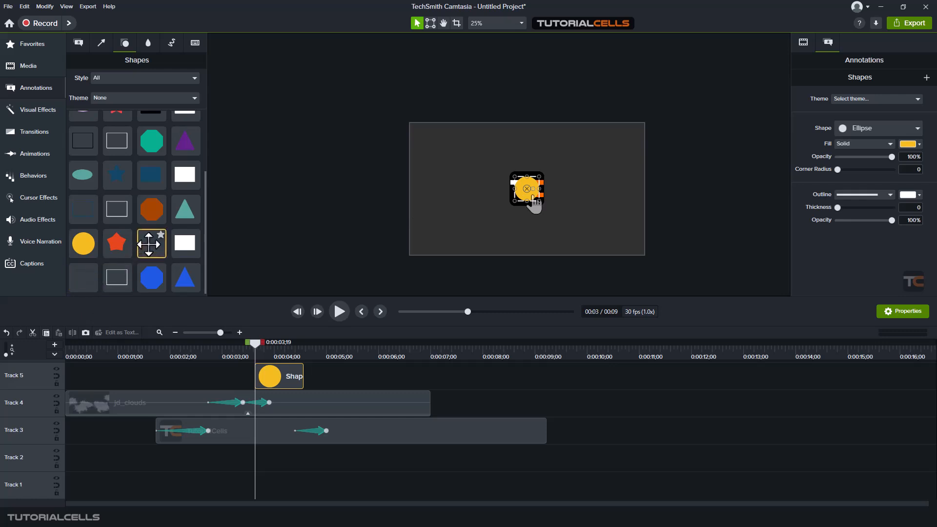
# Lower the circle's fill opacity to 61%
pyautogui.scroll(3, 126, 162)
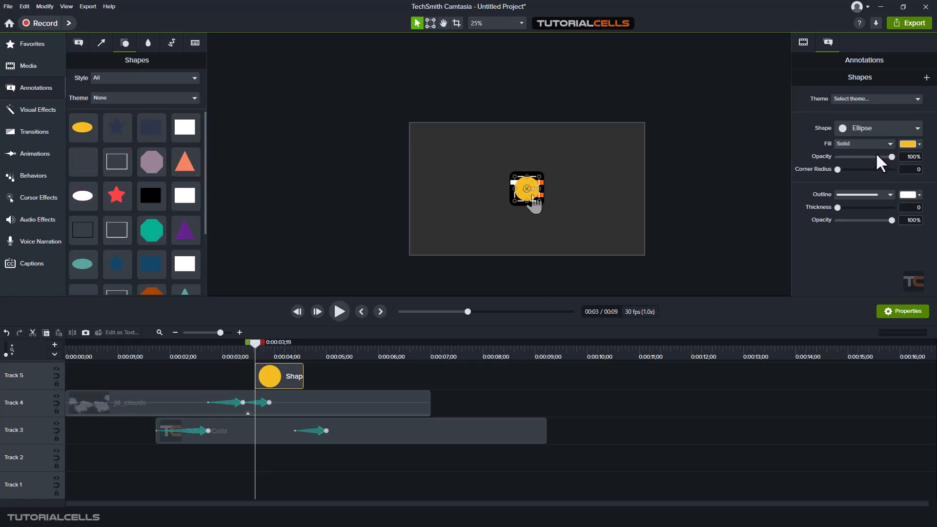
pyautogui.moveTo(837, 169); pyautogui.dragTo(870, 160)
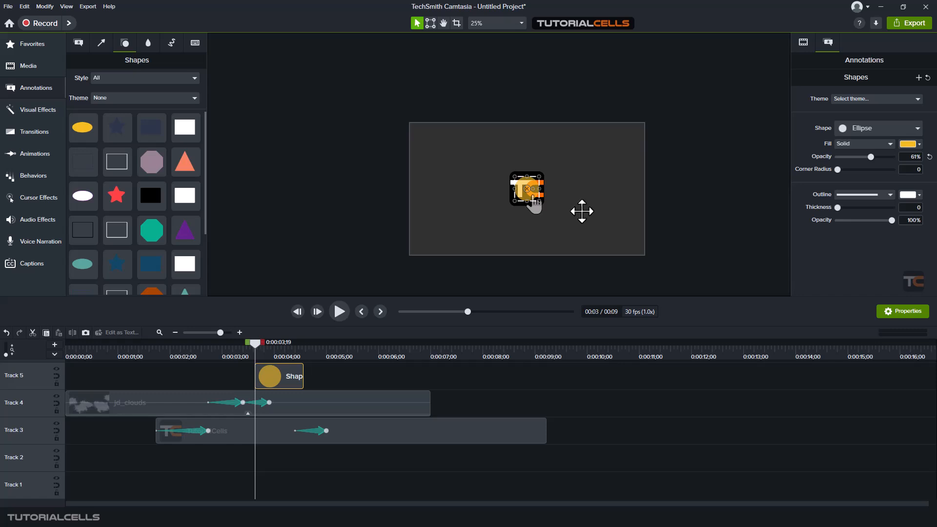
pyautogui.scroll(2, 545, 198)
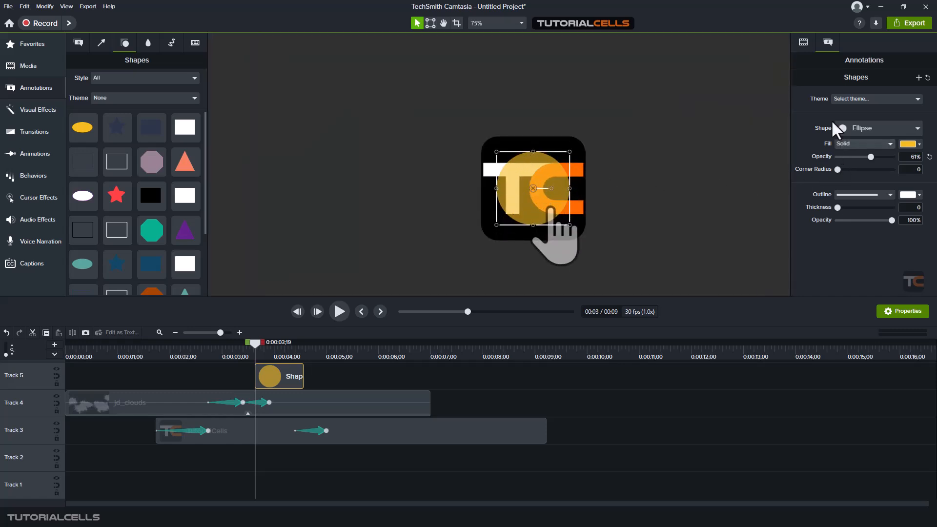
# Add a Custom animation to the circle clip, starting at 1% scale and 0% opacity
pyautogui.click(806, 46)
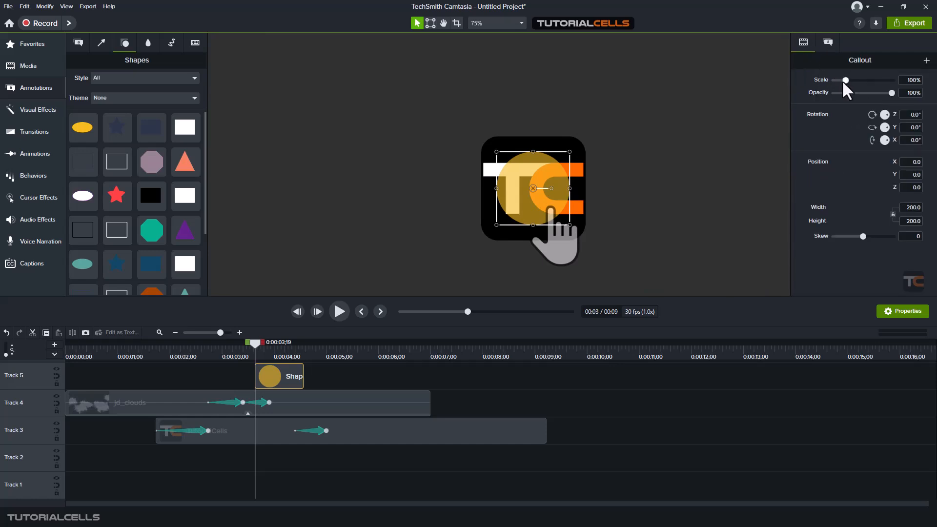
pyautogui.moveTo(844, 82)
pyautogui.mouseDown()
pyautogui.moveTo(852, 82)
pyautogui.moveTo(834, 85)
pyautogui.moveTo(861, 83)
pyautogui.moveTo(838, 89)
pyautogui.moveTo(861, 92)
pyautogui.moveTo(834, 93)
pyautogui.moveTo(844, 98)
pyautogui.mouseUp()
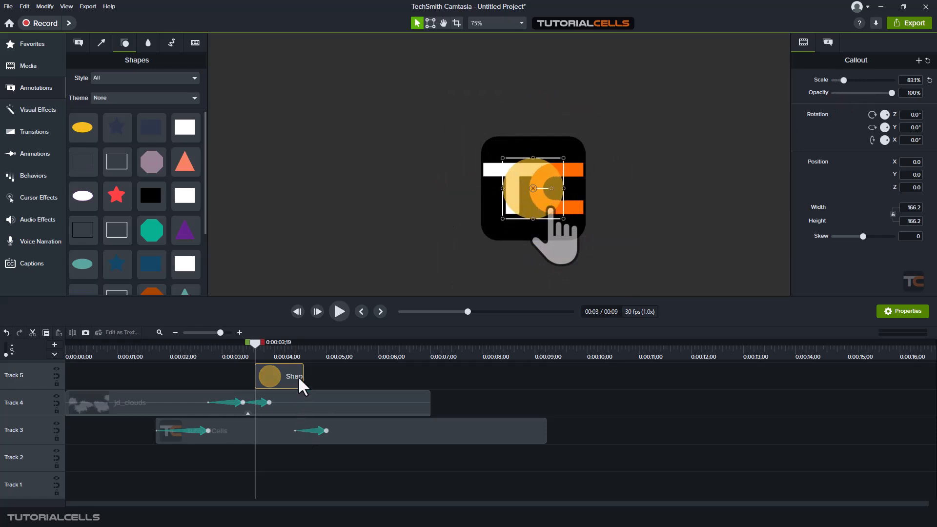
pyautogui.moveTo(301, 376); pyautogui.dragTo(264, 376)
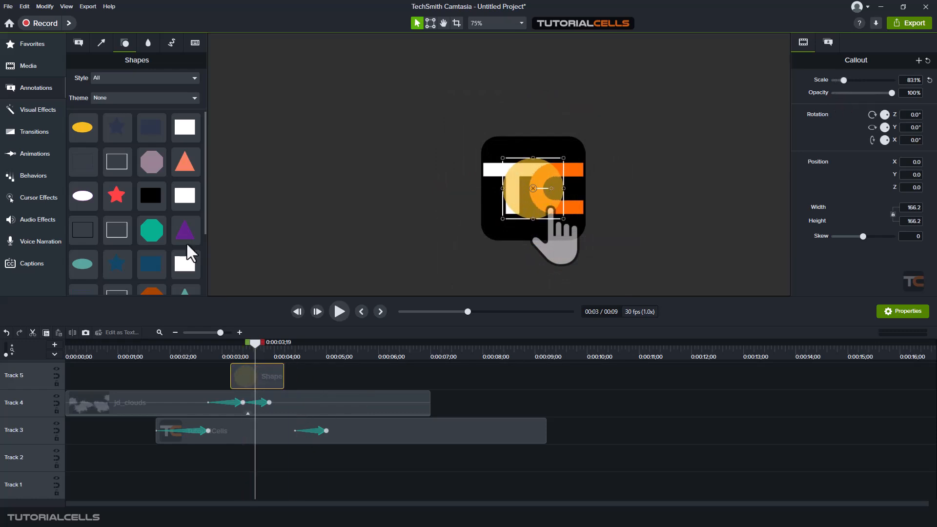
pyautogui.click(36, 149)
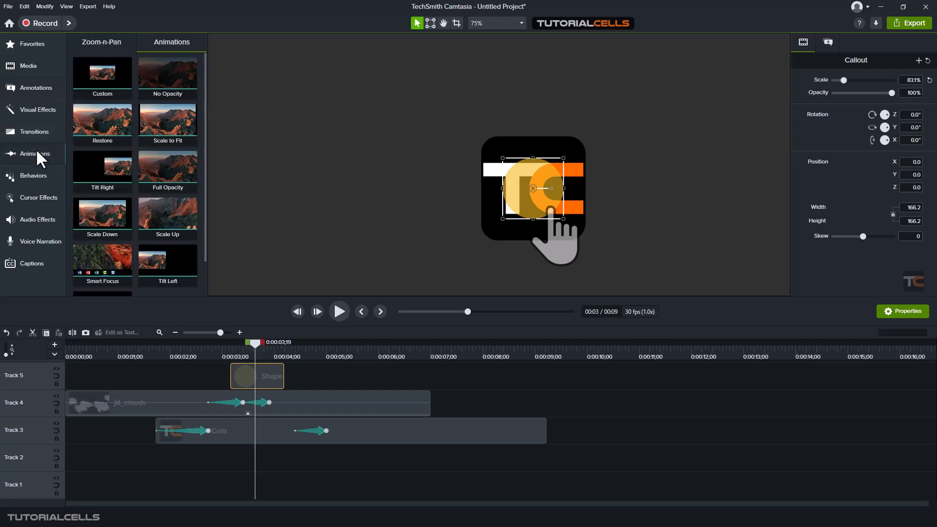
pyautogui.moveTo(102, 78); pyautogui.dragTo(269, 376)
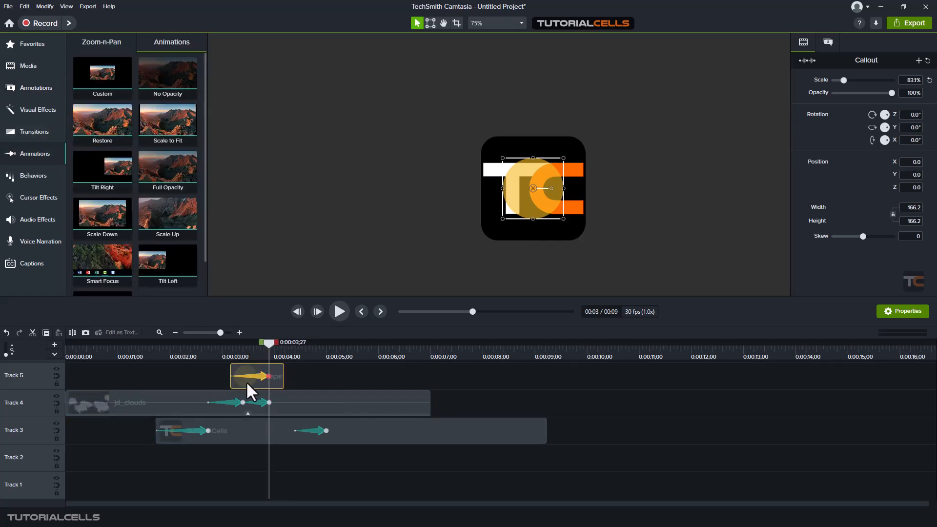
pyautogui.moveTo(269, 339); pyautogui.dragTo(230, 346)
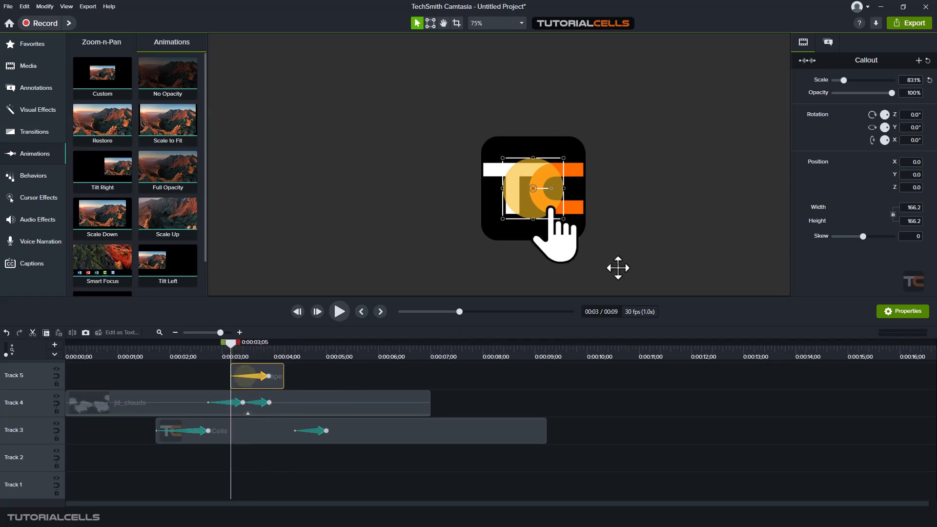
pyautogui.moveTo(844, 80); pyautogui.dragTo(832, 82)
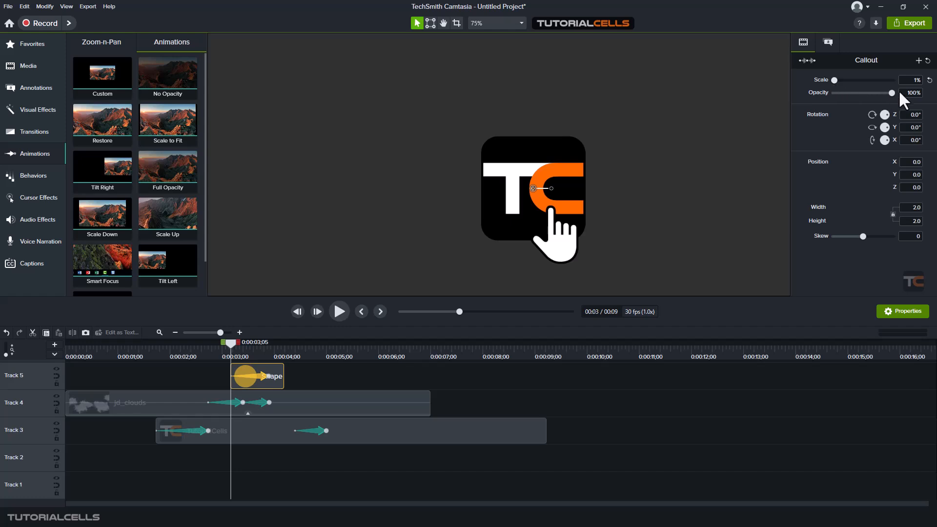
pyautogui.moveTo(888, 90); pyautogui.dragTo(834, 96)
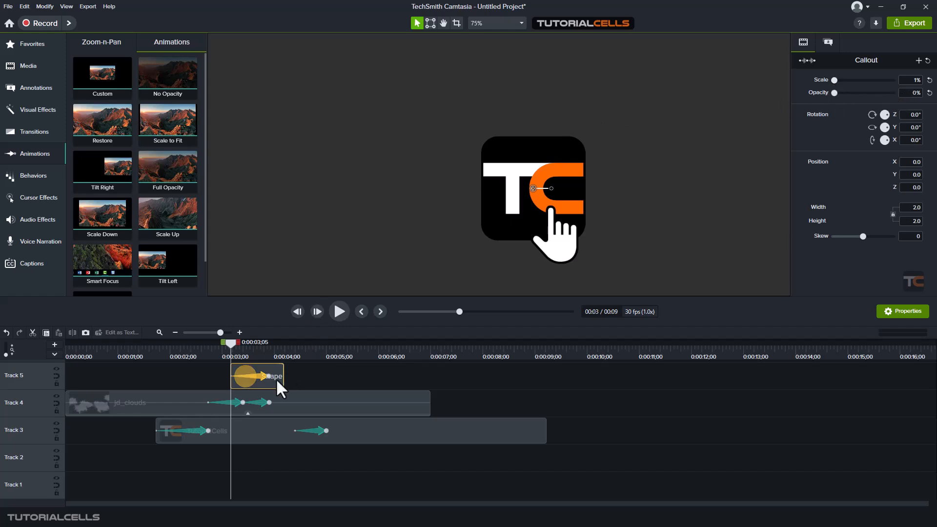
# Shorten the circle's growth animation and make it end at 260.7% scale
pyautogui.moveTo(268, 376); pyautogui.dragTo(257, 376)
pyautogui.moveTo(259, 342)
pyautogui.mouseDown()
pyautogui.moveTo(248, 339)
pyautogui.moveTo(257, 342)
pyautogui.mouseUp()
pyautogui.moveTo(276, 373); pyautogui.dragTo(251, 376)
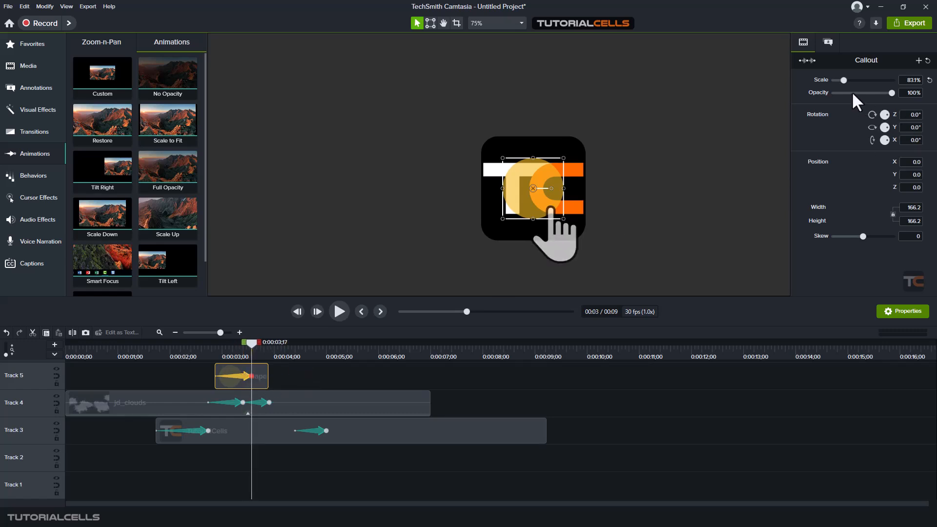
pyautogui.moveTo(846, 81); pyautogui.dragTo(864, 80)
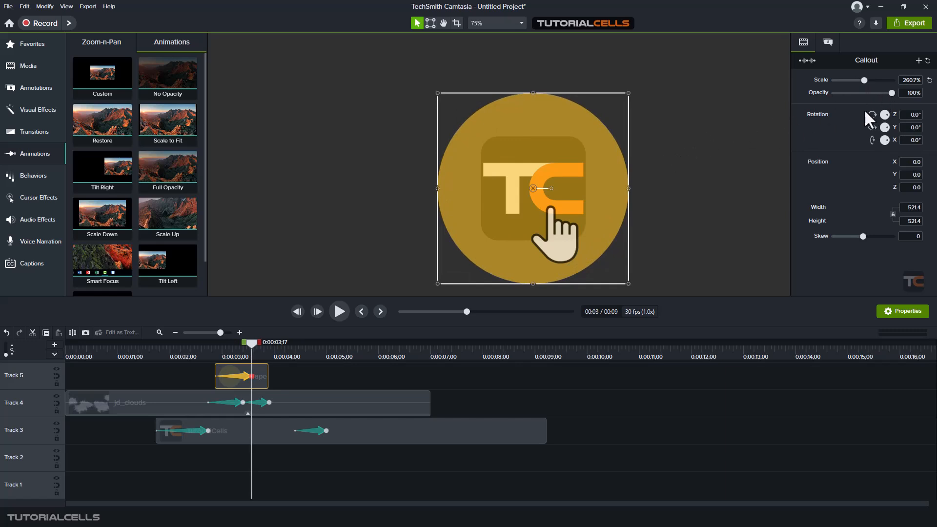
pyautogui.moveTo(255, 340)
pyautogui.mouseDown()
pyautogui.moveTo(210, 345)
pyautogui.moveTo(251, 346)
pyautogui.moveTo(269, 376)
pyautogui.moveTo(318, 376)
pyautogui.moveTo(247, 346)
pyautogui.moveTo(268, 347)
pyautogui.mouseUp()
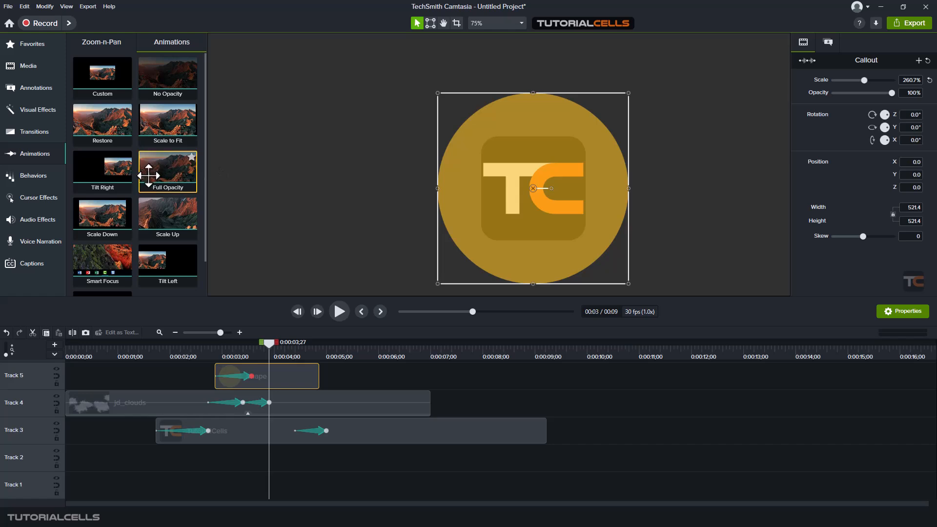
# Apply a Blend Mode effect, left on Screen, to the yellow circle clip on Track 5
pyautogui.click(34, 116)
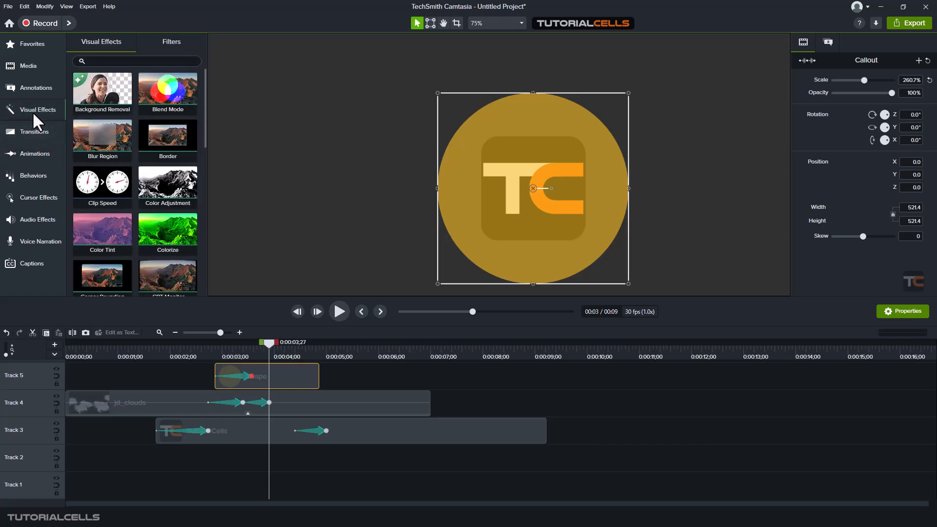
pyautogui.moveTo(164, 89); pyautogui.dragTo(266, 376)
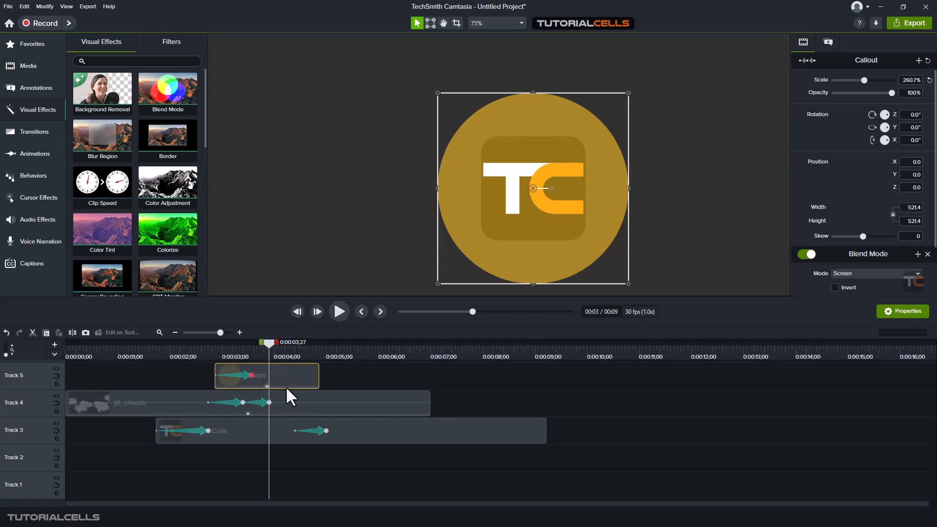
pyautogui.scroll(-3, 870, 246)
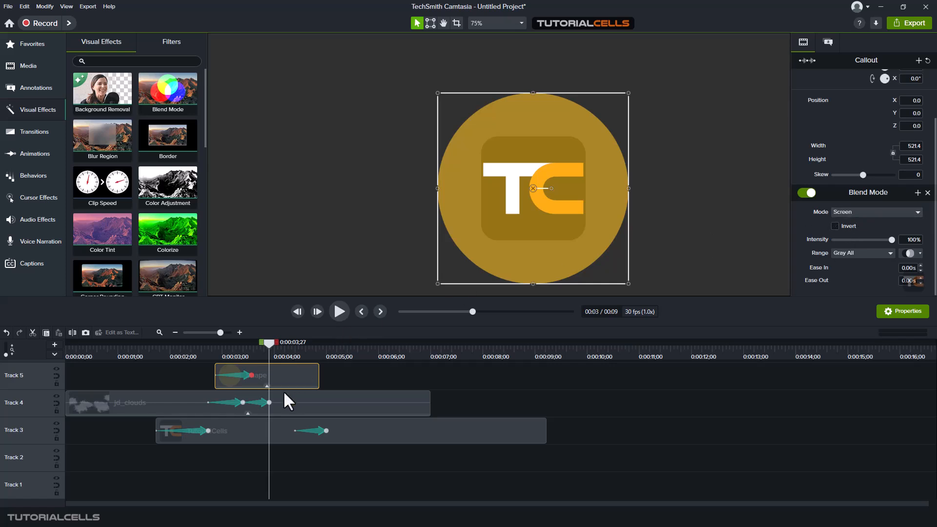
# Move the TutorialCells logo clip to Track 2 and the circle clip to Track 3
pyautogui.click(279, 429)
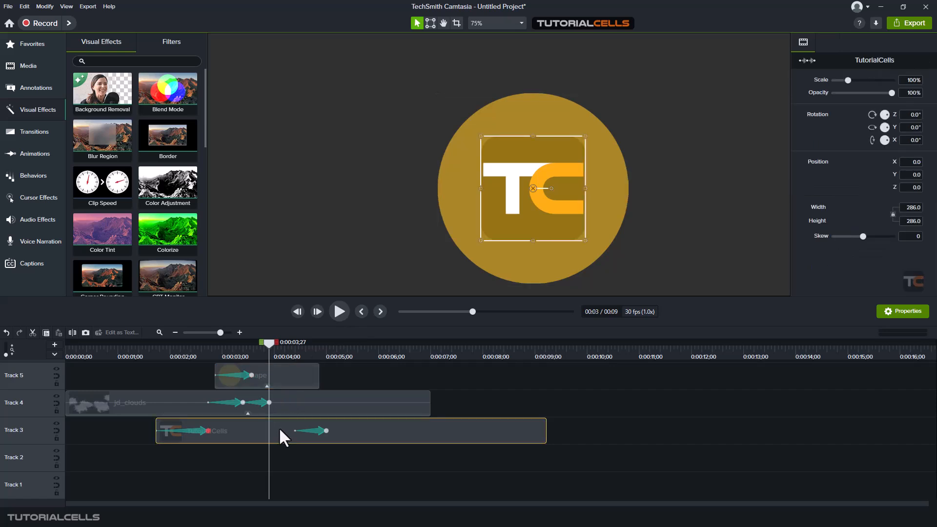
pyautogui.moveTo(279, 429); pyautogui.dragTo(281, 447)
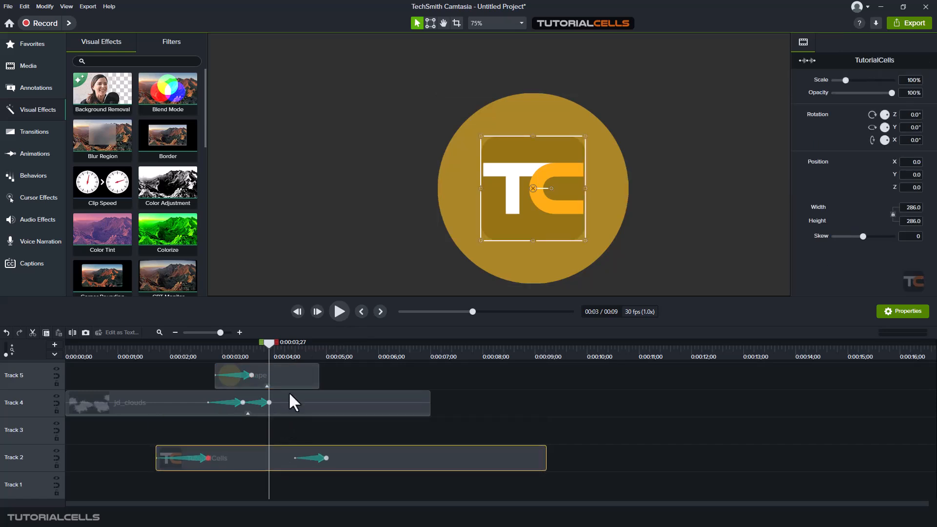
pyautogui.moveTo(294, 378); pyautogui.dragTo(301, 429)
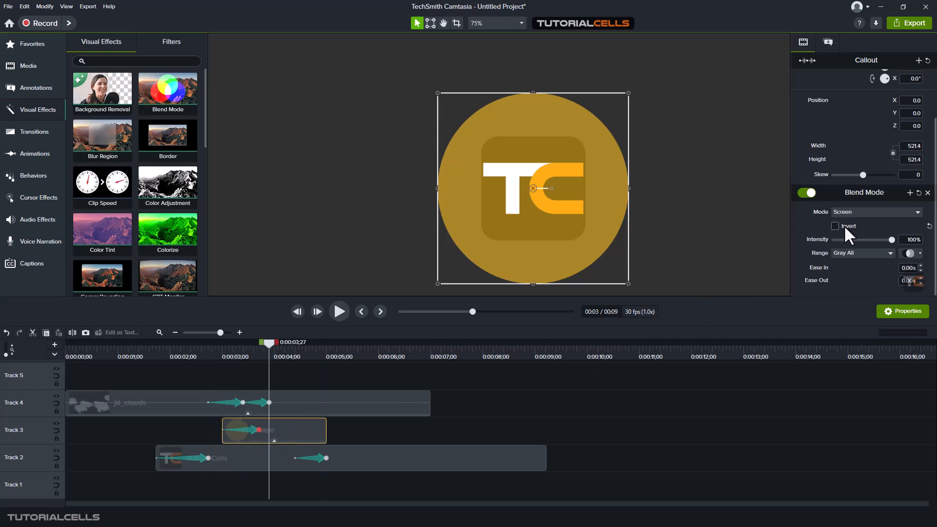
# Compare the circle's blend modes and switch it to Linear Dodge (Add)
pyautogui.click(855, 212)
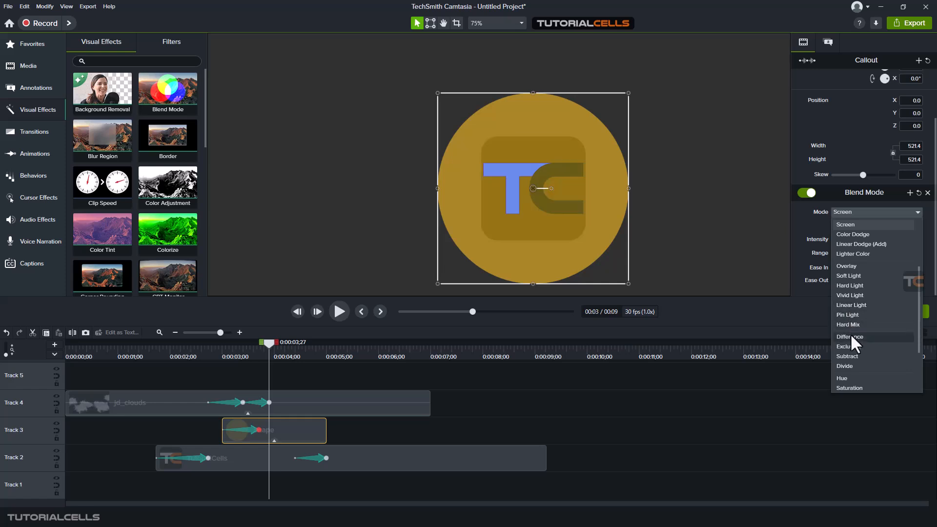
pyautogui.click(749, 234)
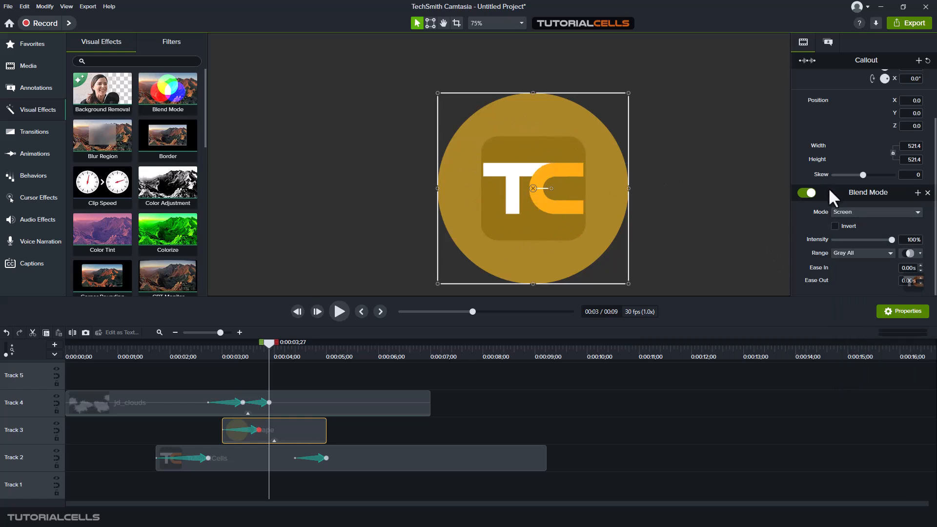
pyautogui.scroll(2, 800, 203)
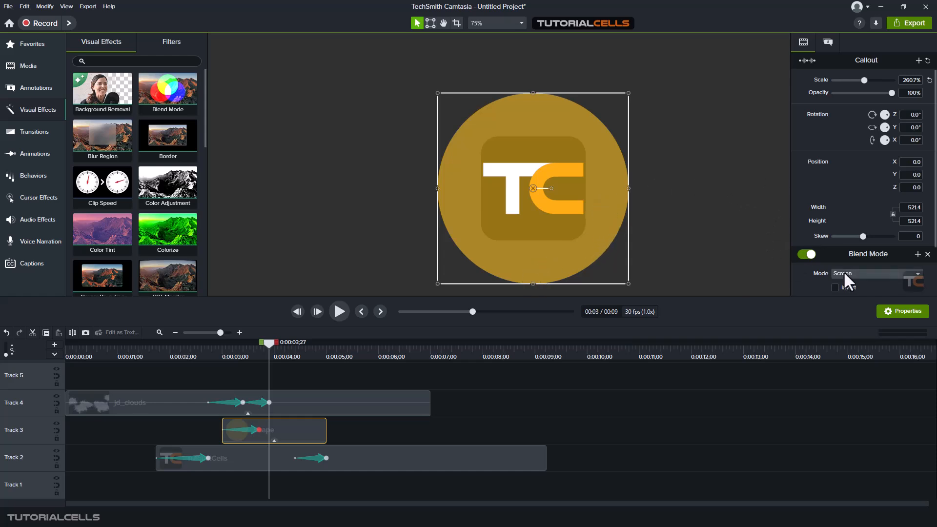
pyautogui.scroll(-3, 849, 272)
pyautogui.scroll(2, 844, 272)
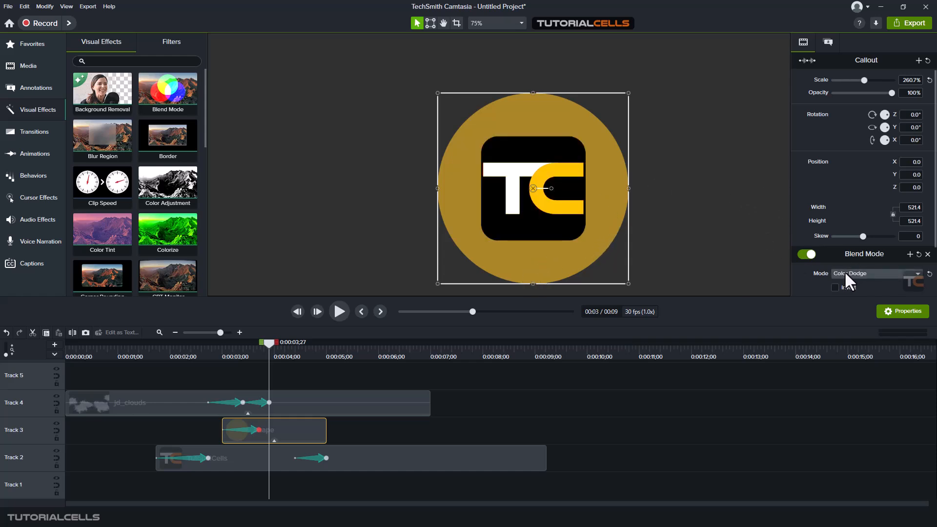
pyautogui.scroll(-1, 844, 271)
pyautogui.scroll(1, 844, 272)
pyautogui.scroll(-1, 844, 272)
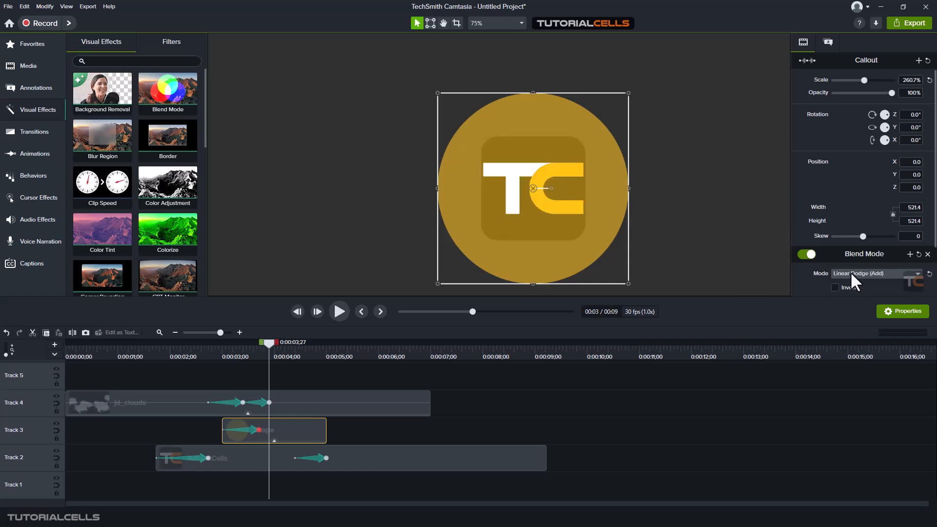
pyautogui.click(851, 273)
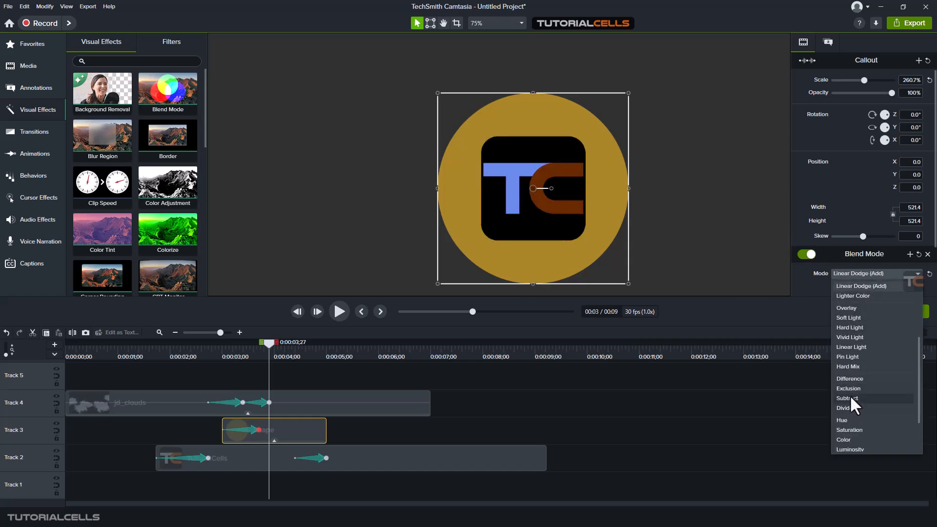